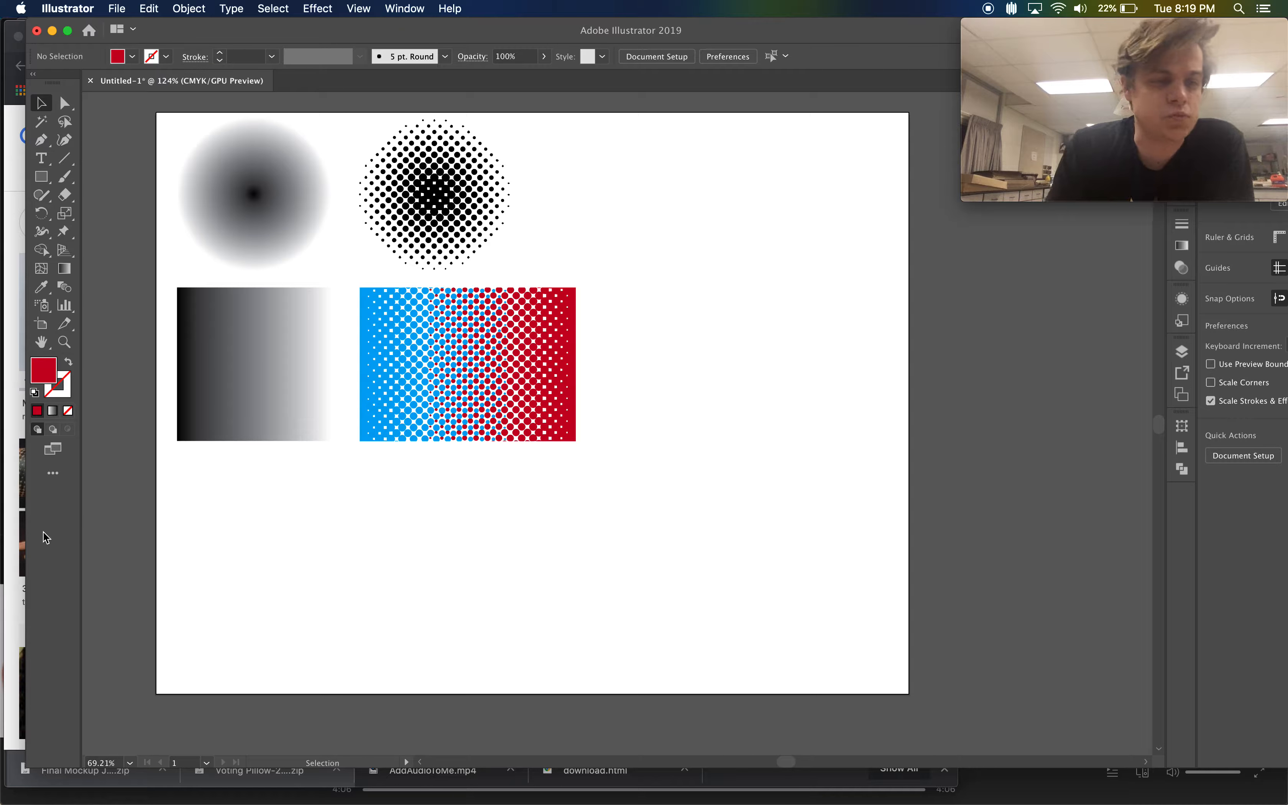
Step: Switch to Chrome to browse the halftone Mona Lisa image results for dot-pattern examples, and return to Illustrator
click(18, 583)
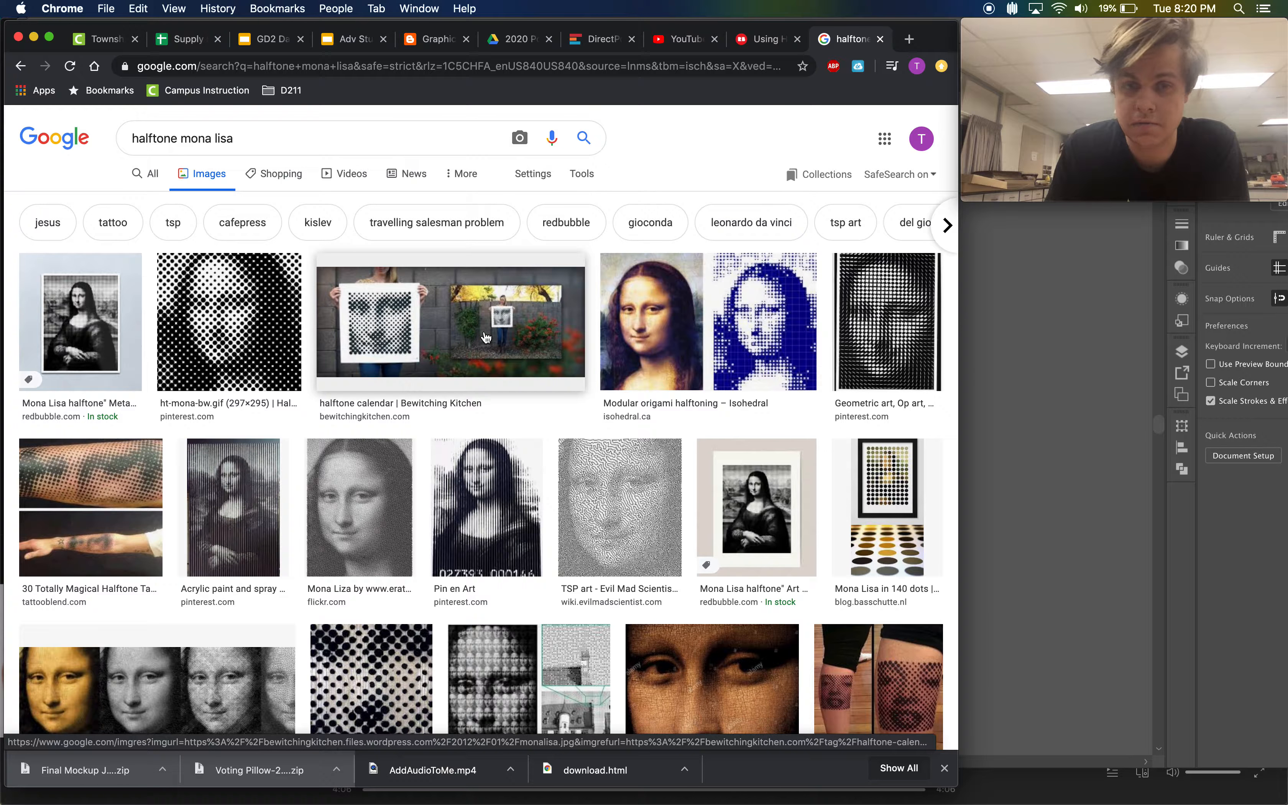
scroll(365, 580, down, 5)
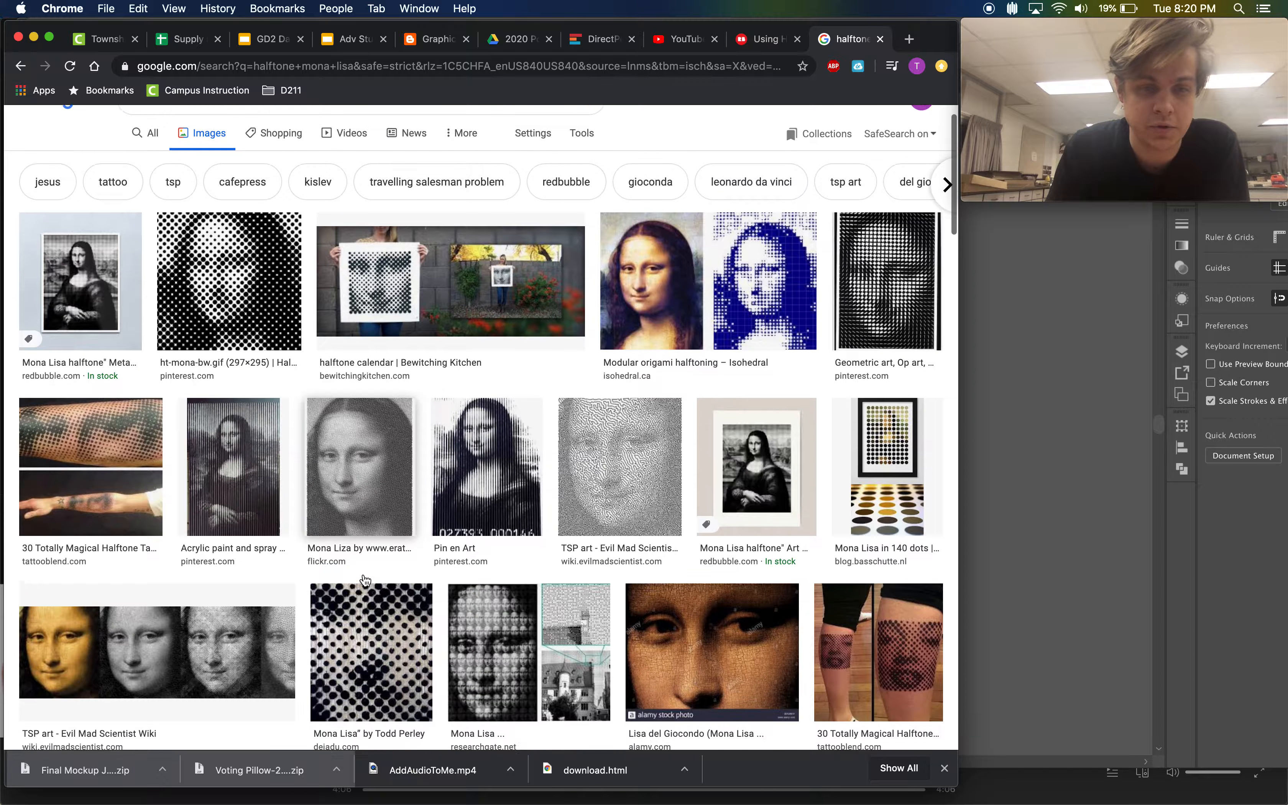
scroll(297, 545, down, 4)
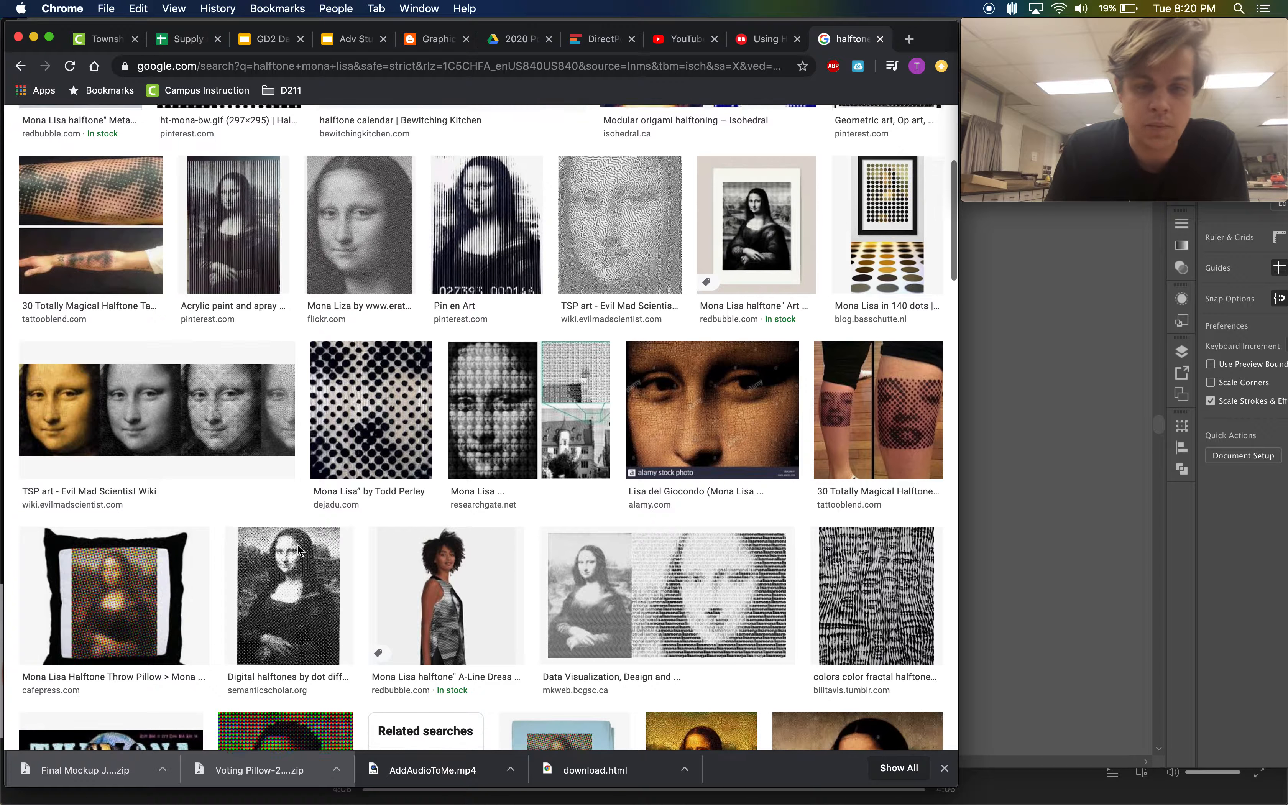
click(1023, 425)
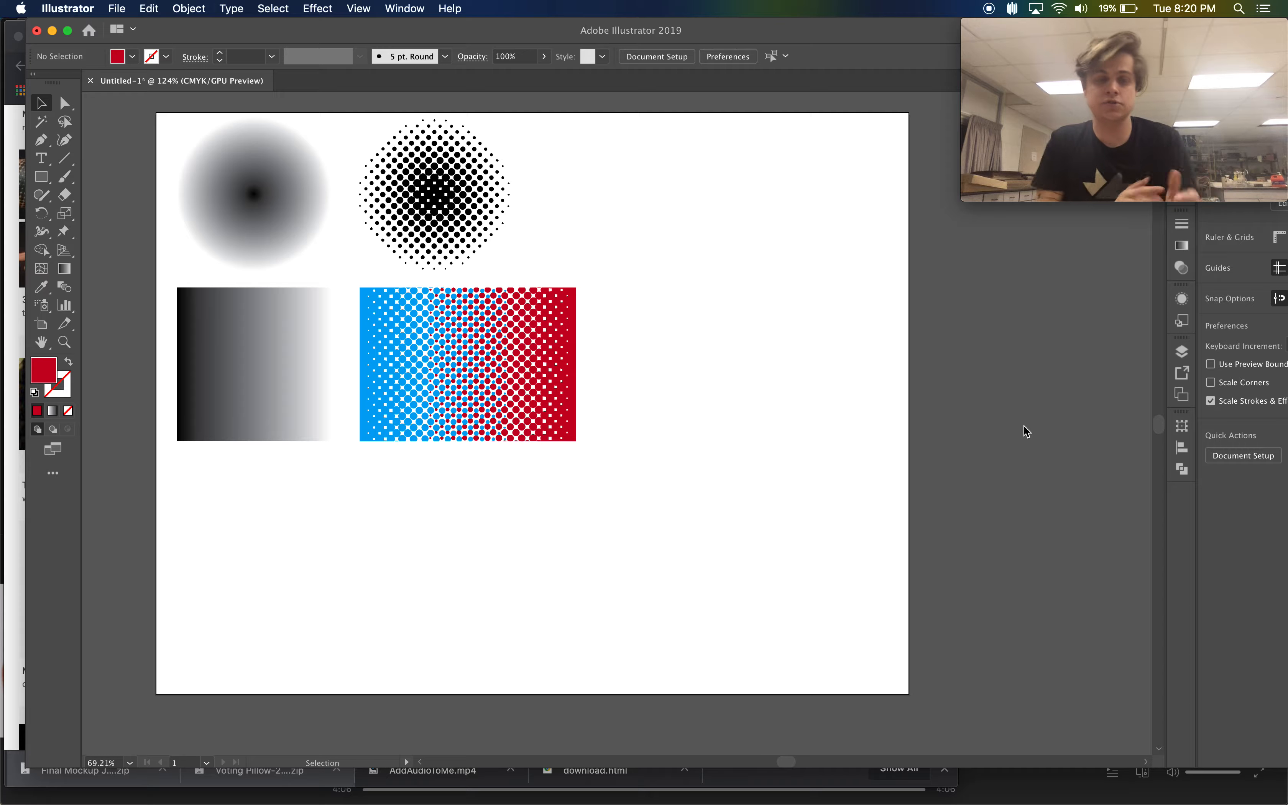
Step: Draw a new circle about 148 pt in diameter in the empty artboard area beside the existing halftone circle
click(302, 194)
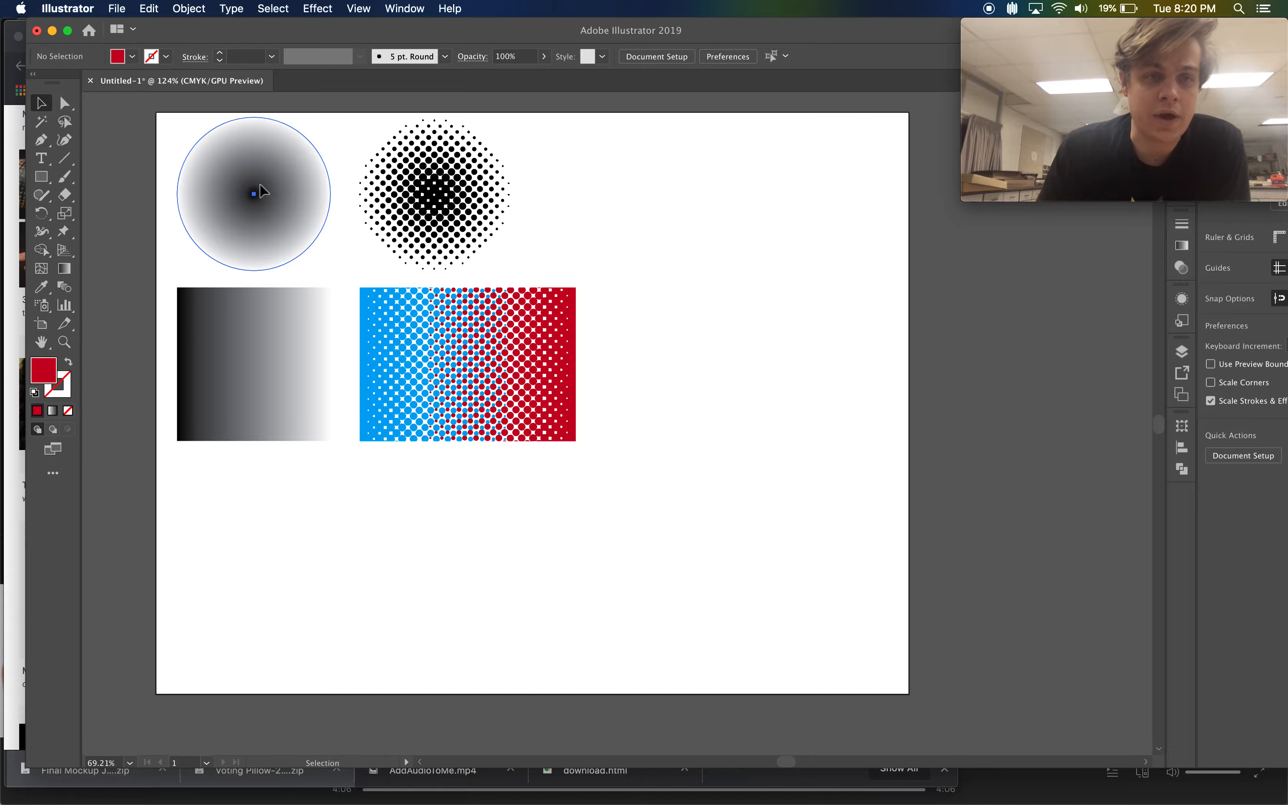
click(1212, 258)
click(825, 324)
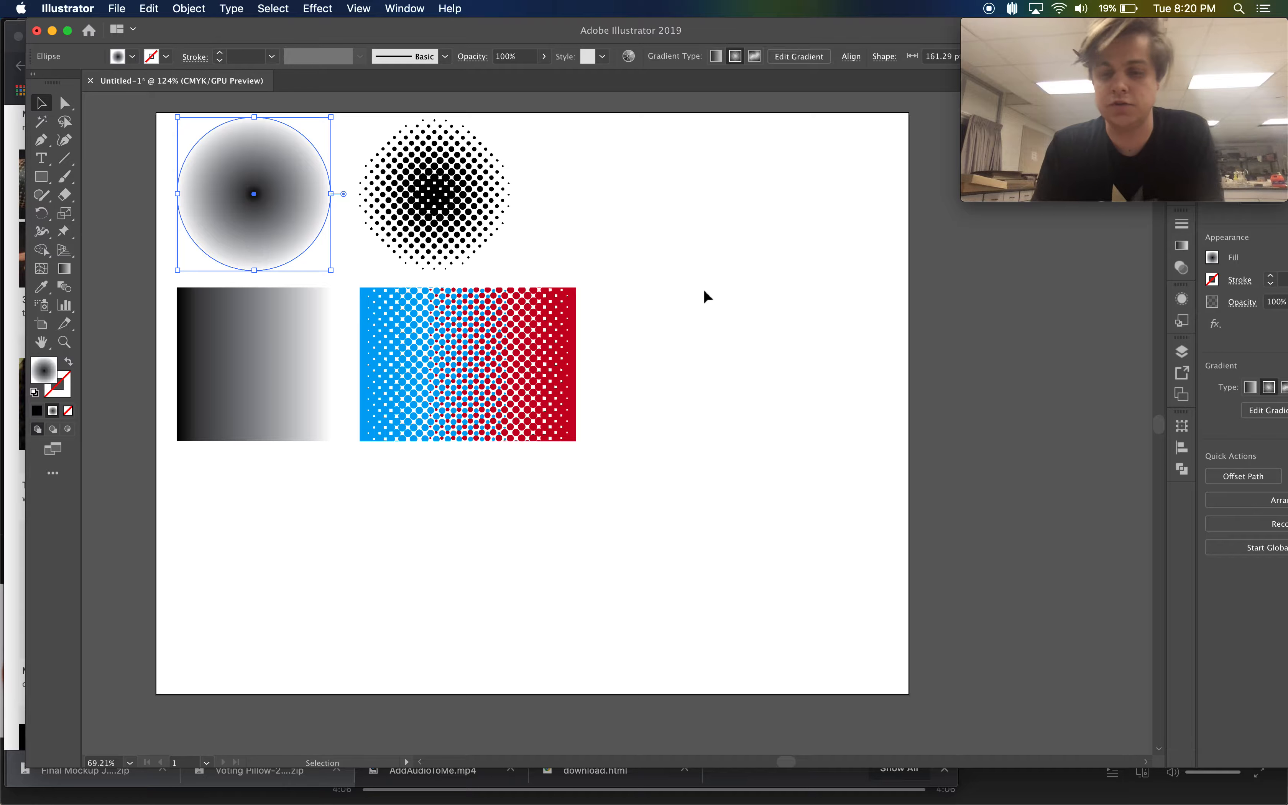
click(687, 245)
key(l)
drag(698, 219, 767, 290)
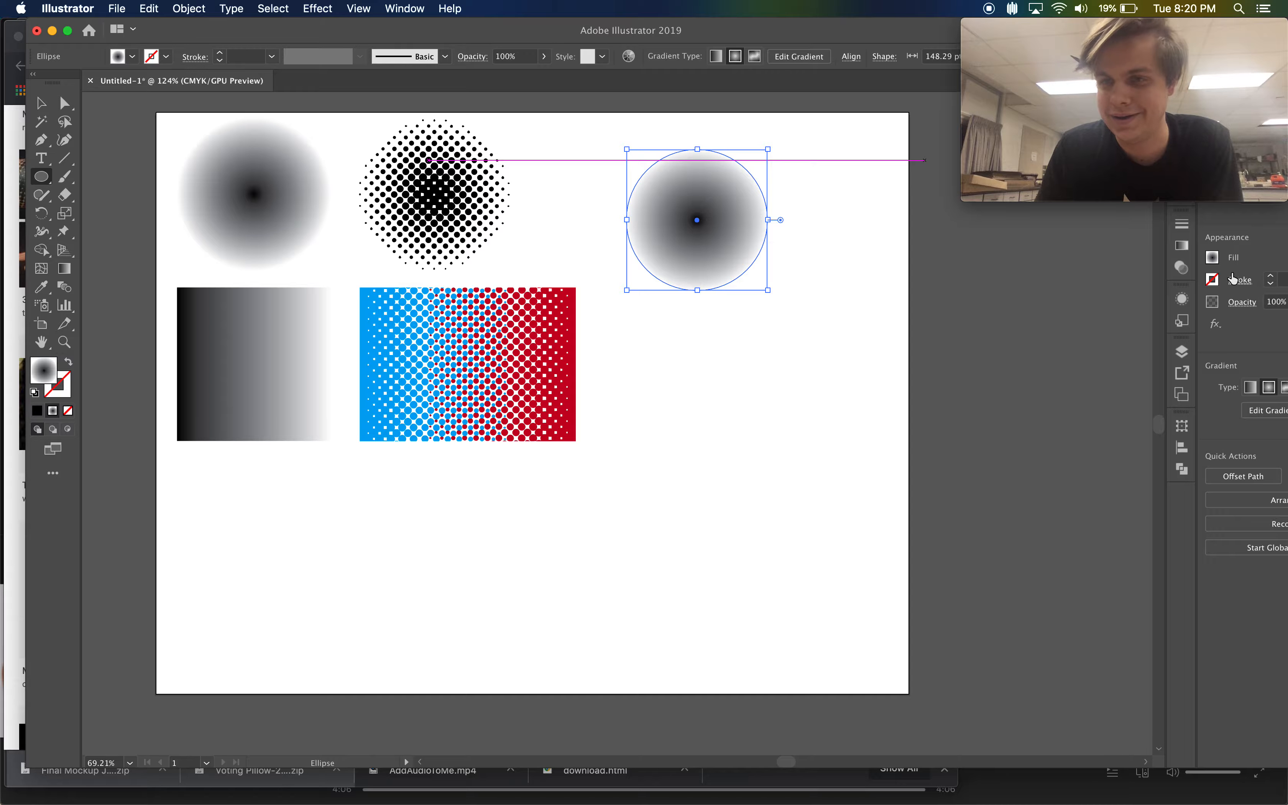
Step: Fill the new circle with the white-to-black linear gradient swatch and start editing its gradient
click(1219, 259)
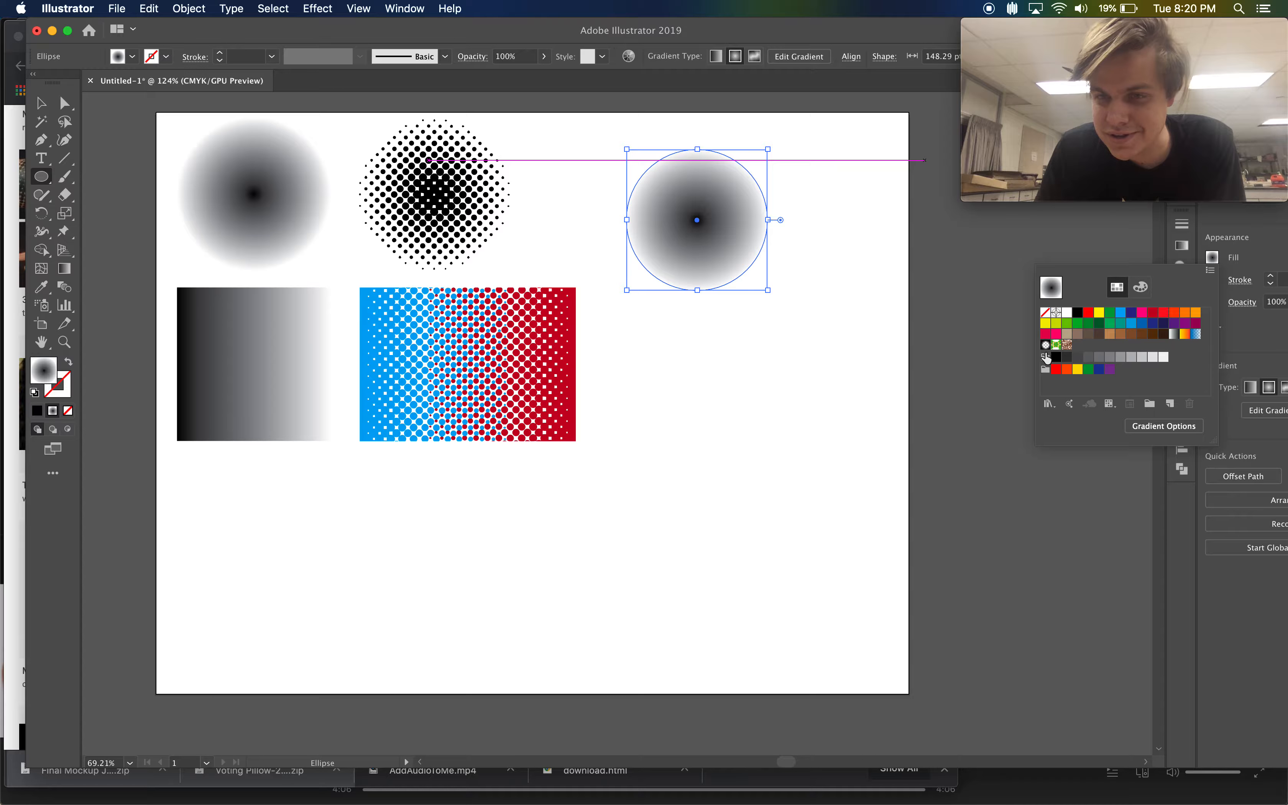
click(1173, 334)
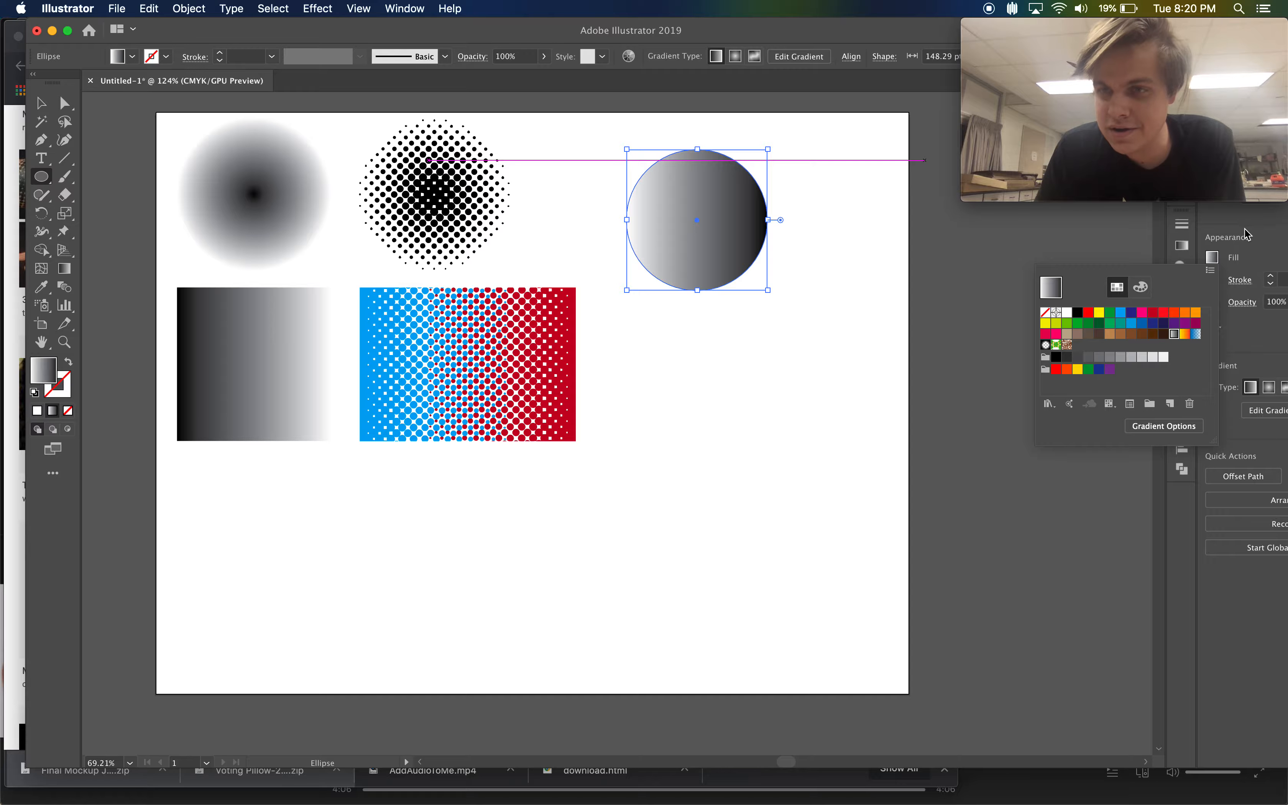
drag(854, 27, 774, 29)
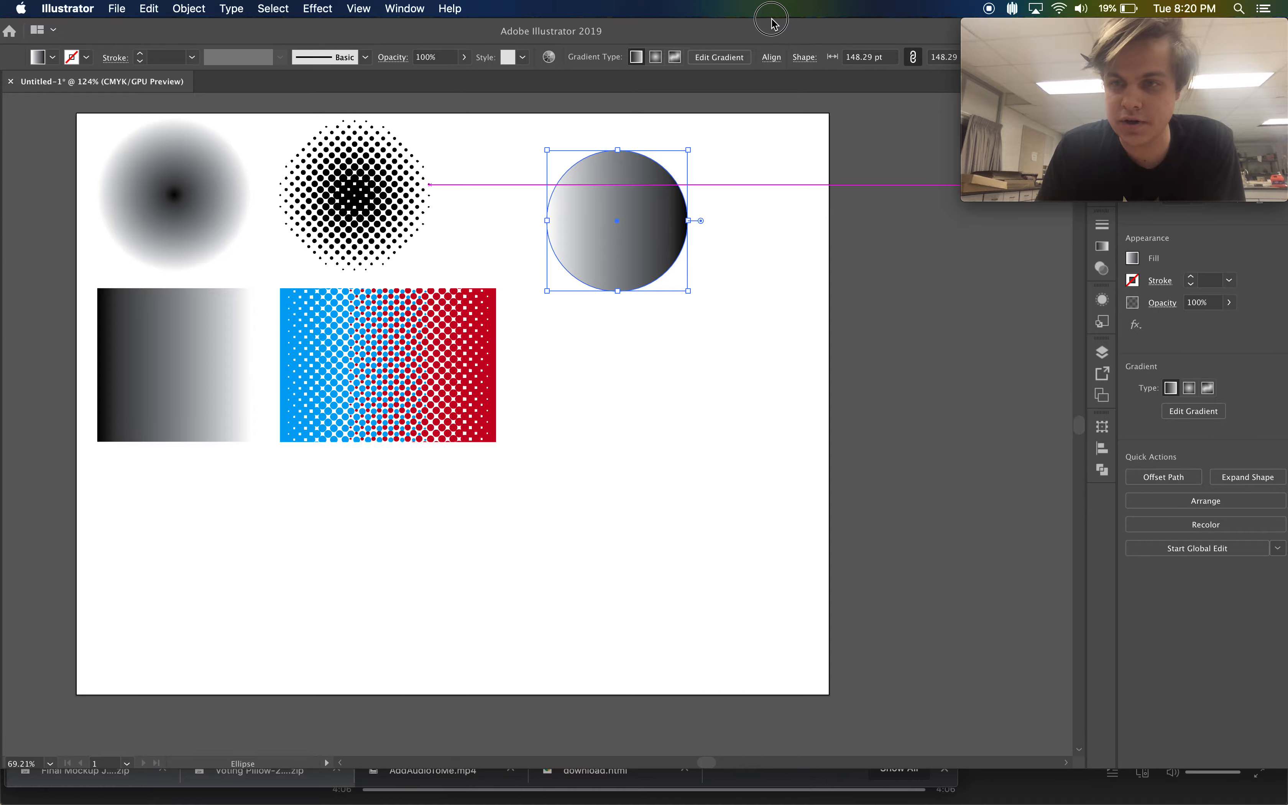
click(1188, 409)
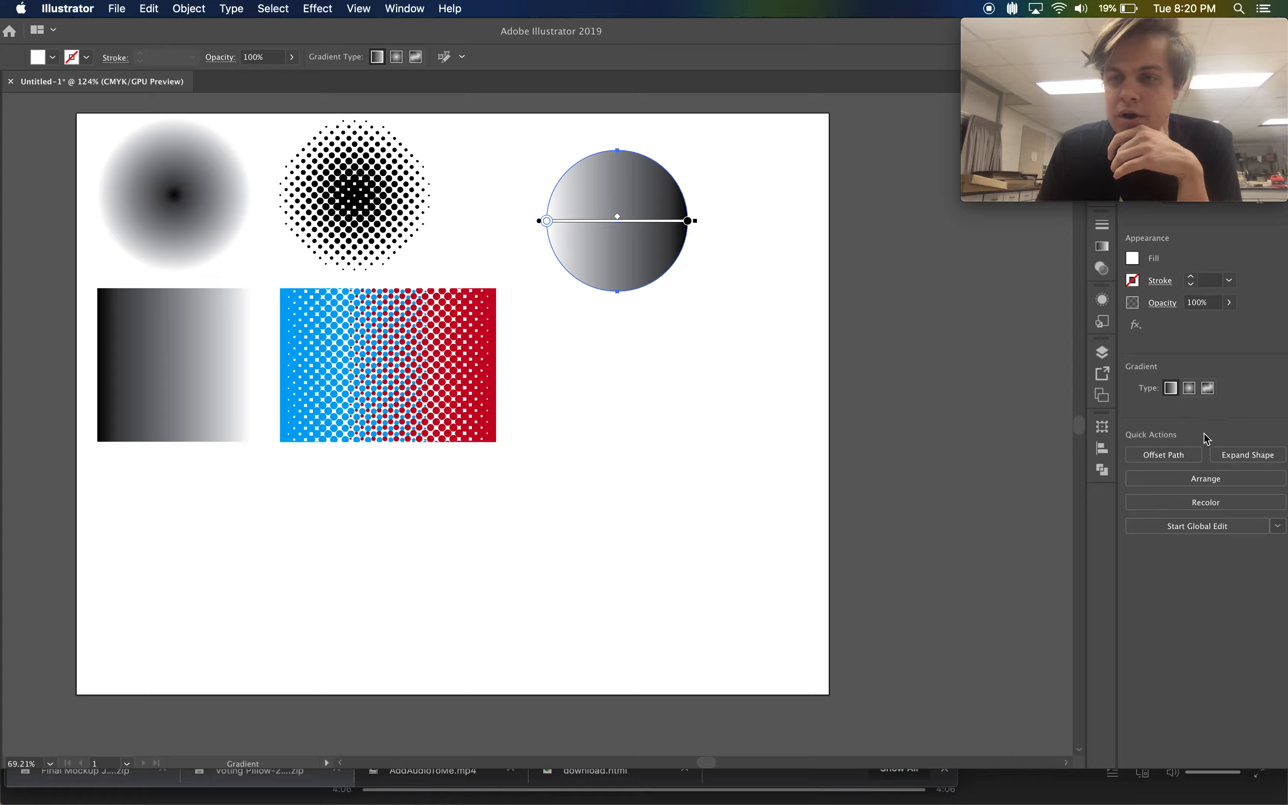
drag(786, 26, 732, 26)
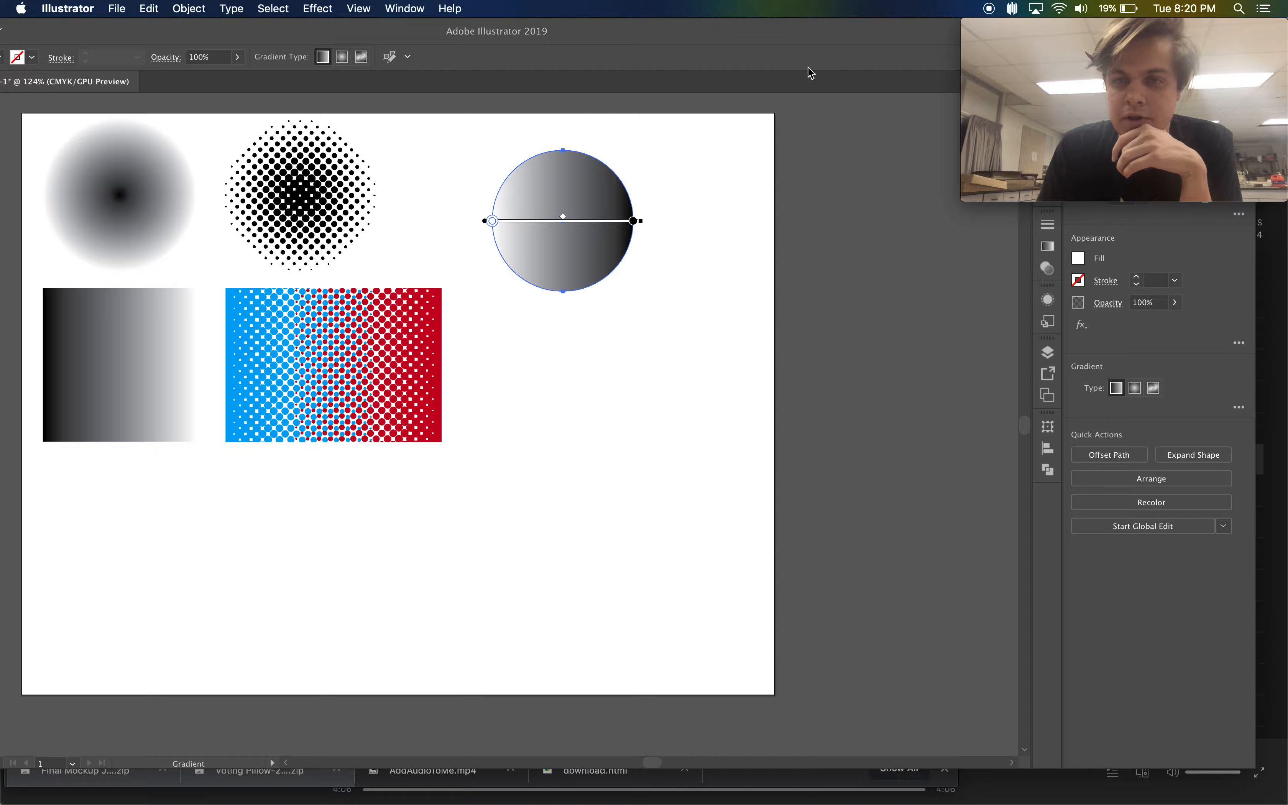
Step: Change the new circle's gradient to radial, with a black stop towards the centre and a white stop outside it
click(1240, 408)
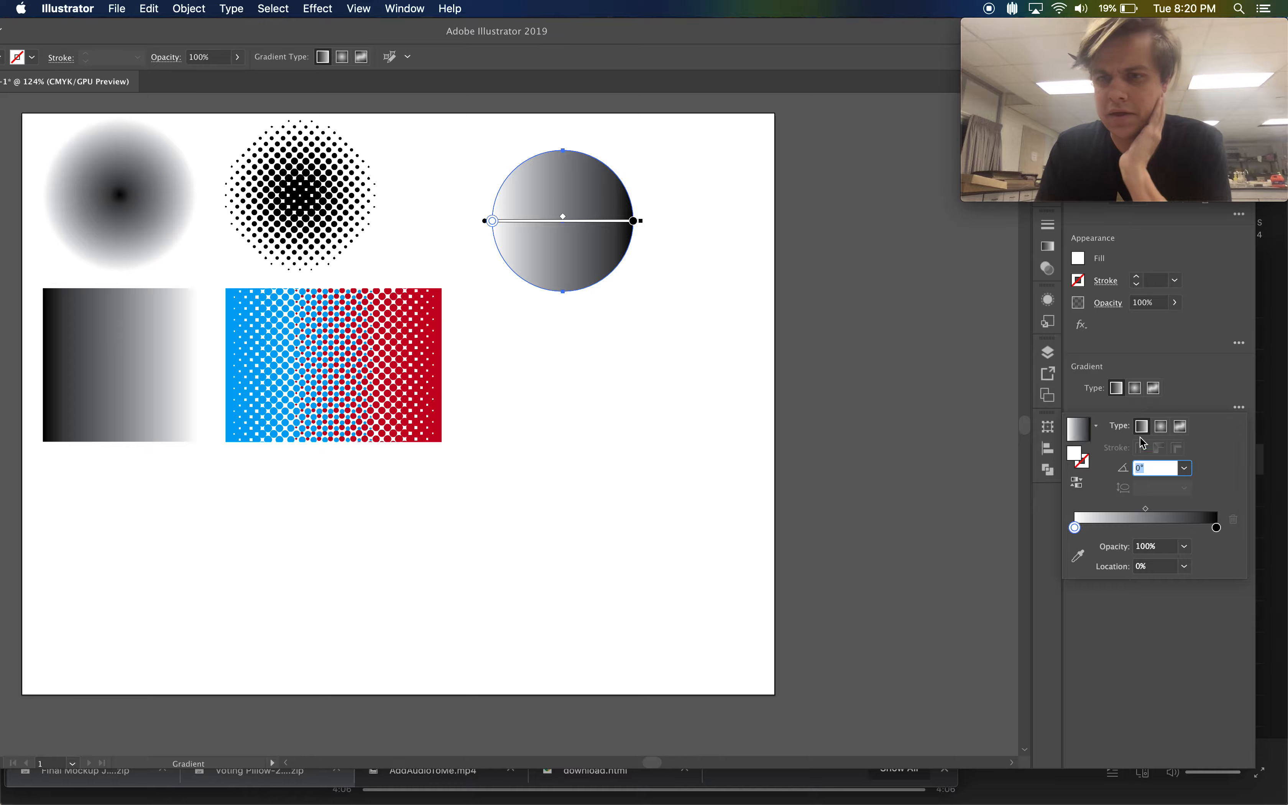
click(1160, 428)
drag(1210, 528, 1169, 527)
click(1217, 529)
click(1233, 520)
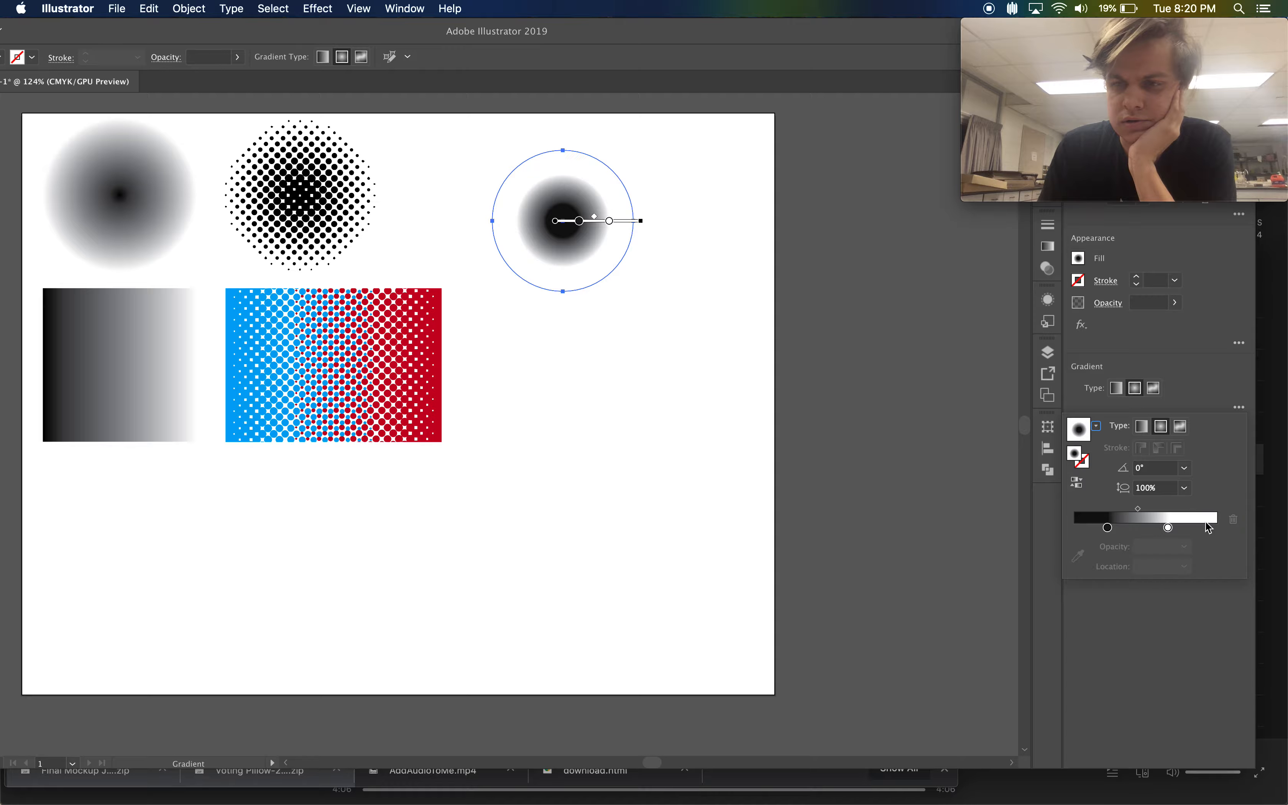
Step: Spread the radial gradient fully by moving the white stop to the outer end and the black stop to location 0%
drag(1169, 528, 1214, 527)
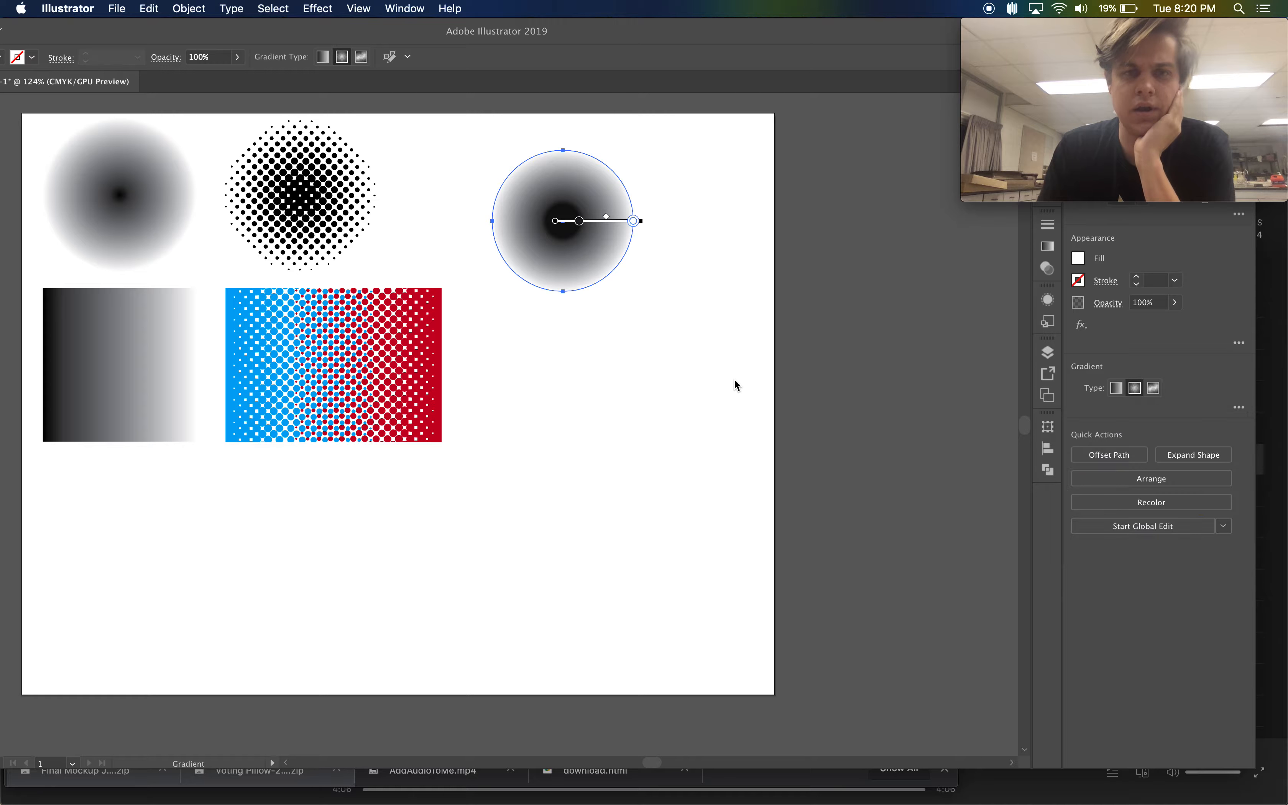
click(1239, 406)
drag(1124, 528, 1014, 529)
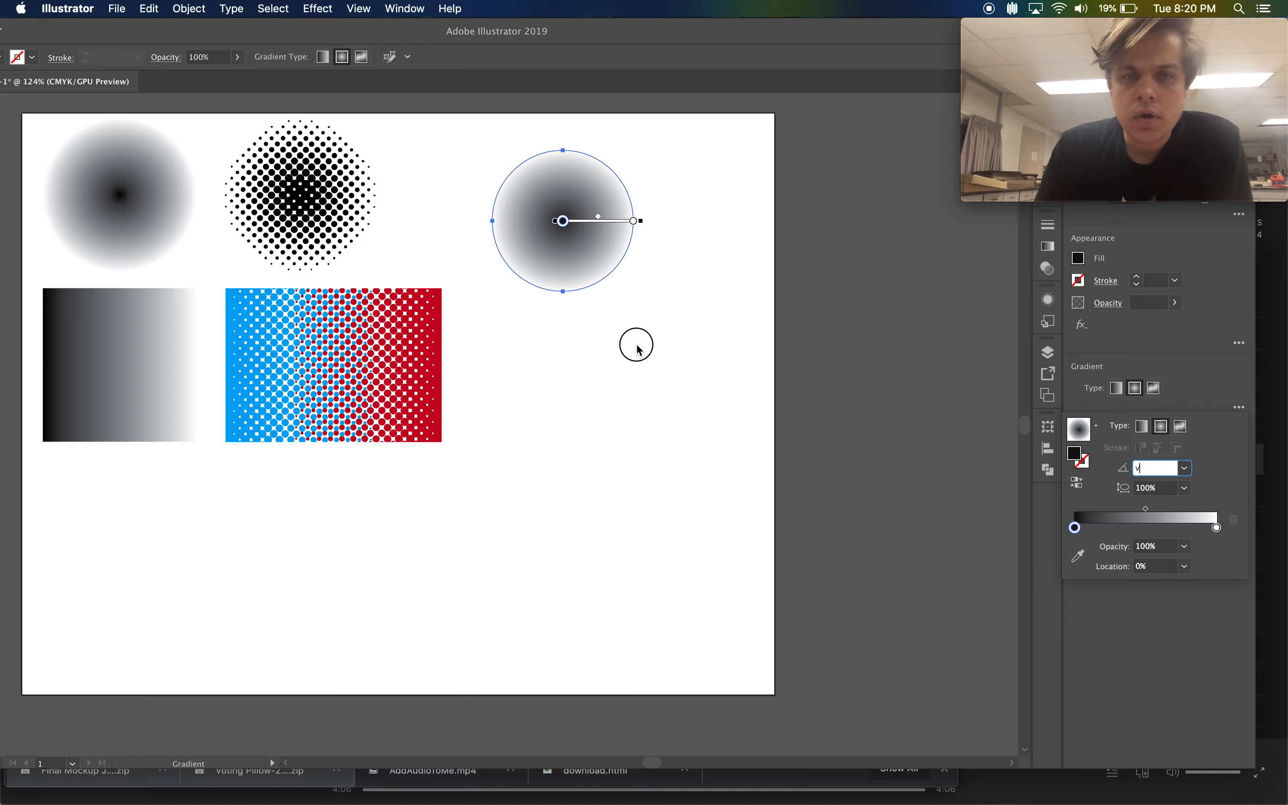
click(637, 345)
click(612, 304)
key(v)
key(super+z)
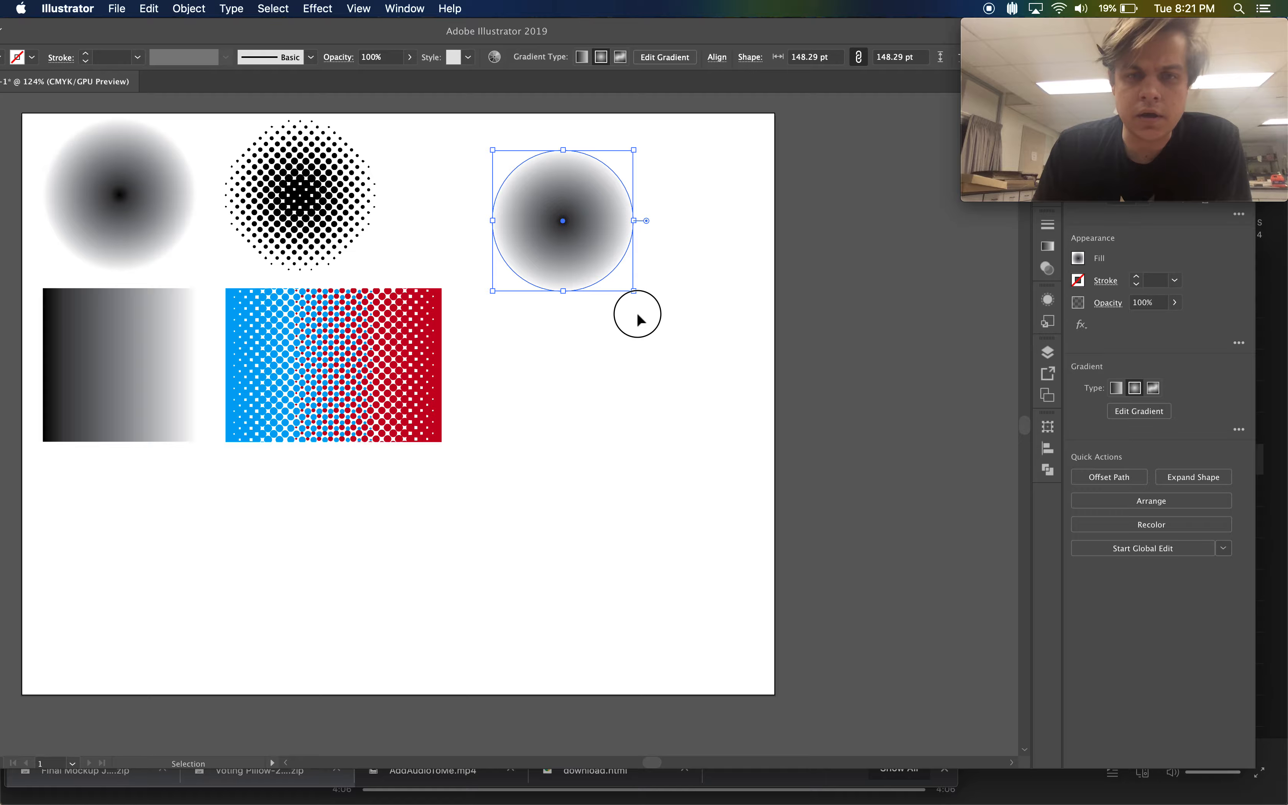
Step: Expand the new circle's gradient fill into 255 objects
drag(426, 31, 486, 26)
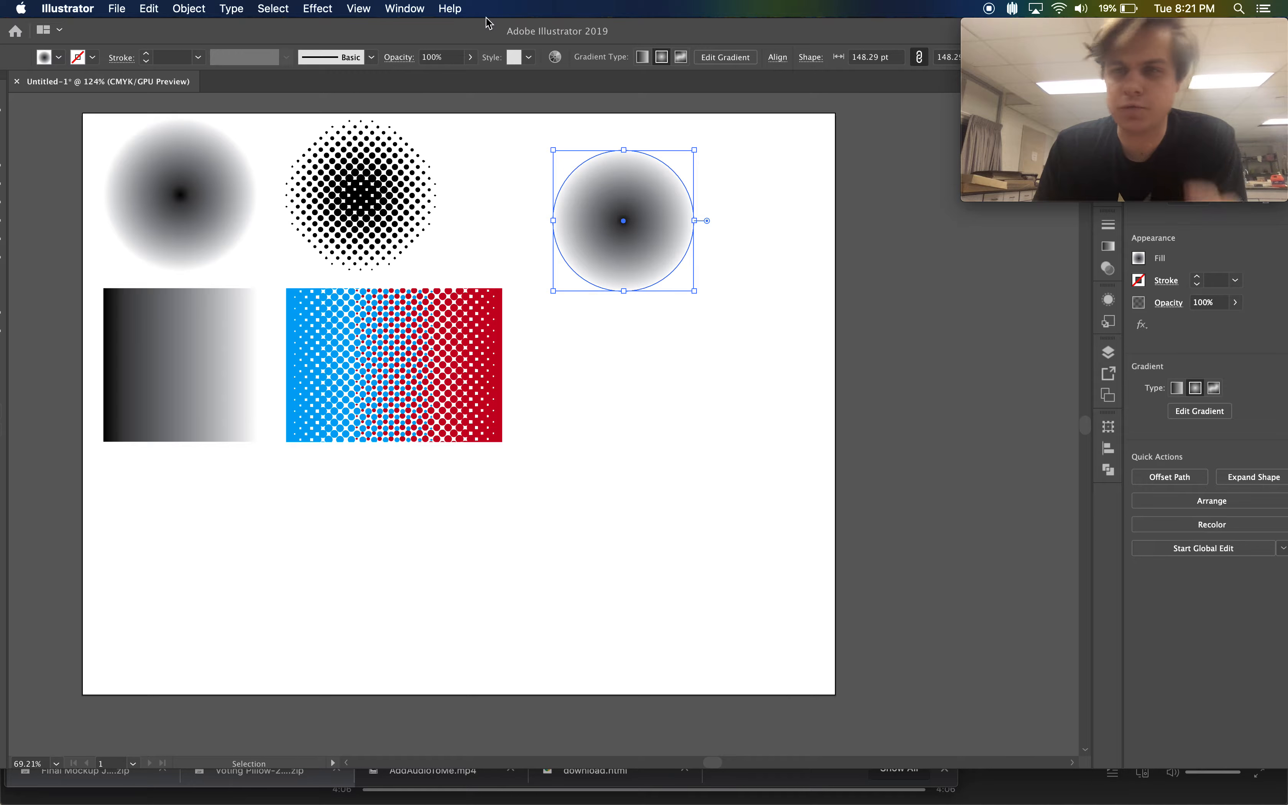
click(191, 8)
click(234, 160)
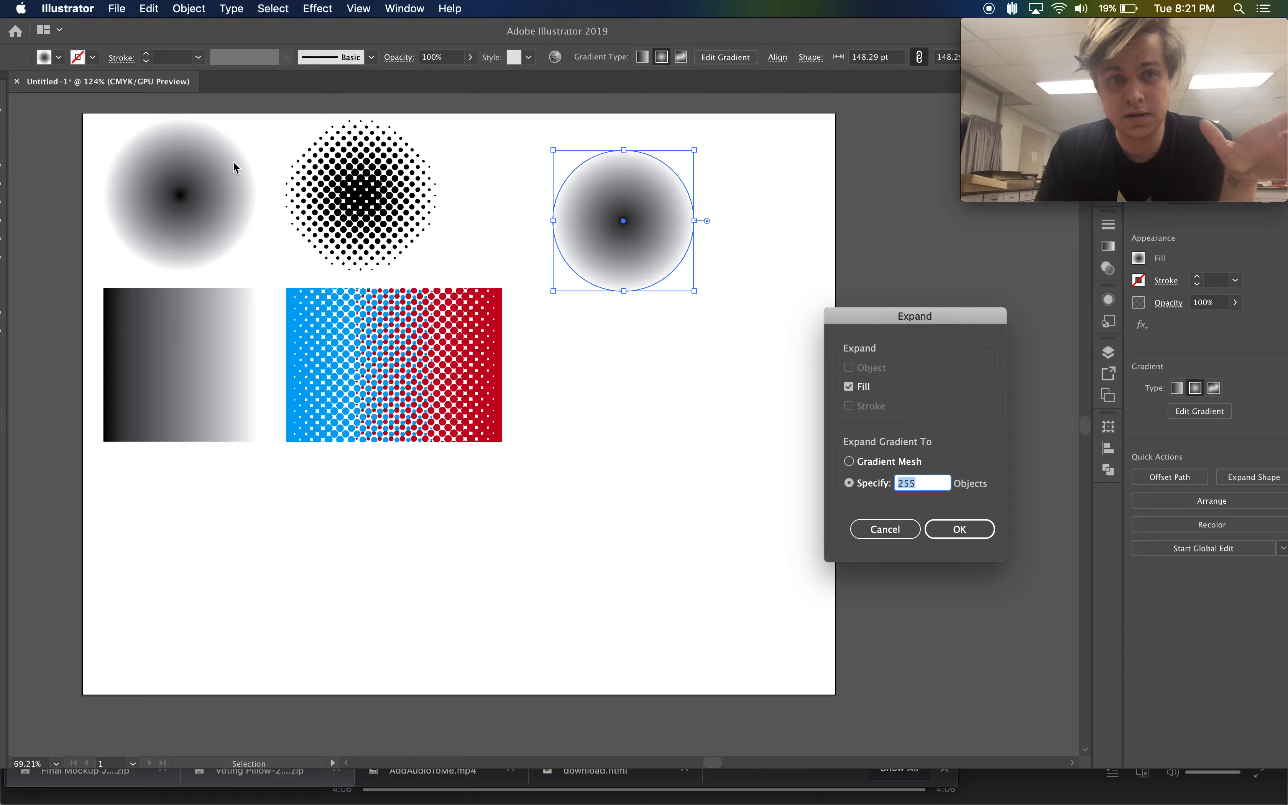
click(958, 529)
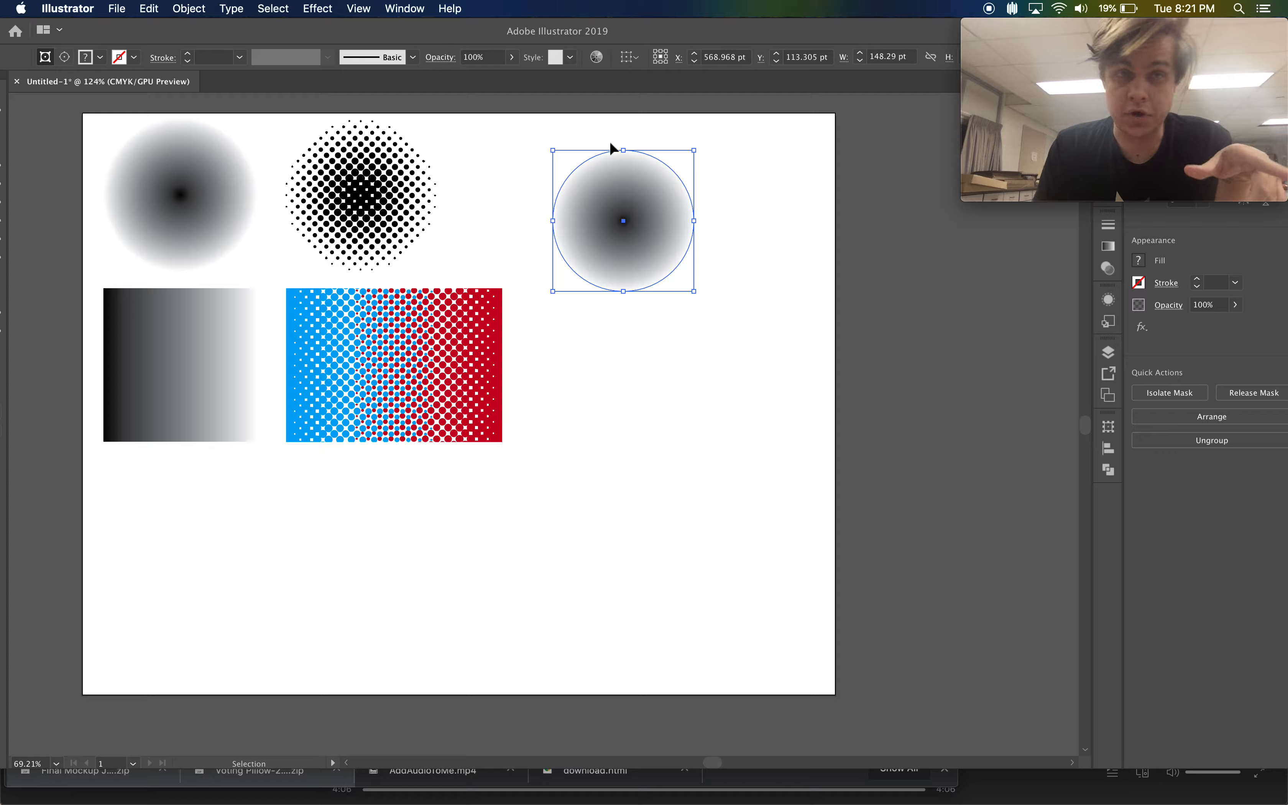
Step: Apply the Color Halftone effect to the expanded circle with a maximum radius of 25 pixels
click(314, 8)
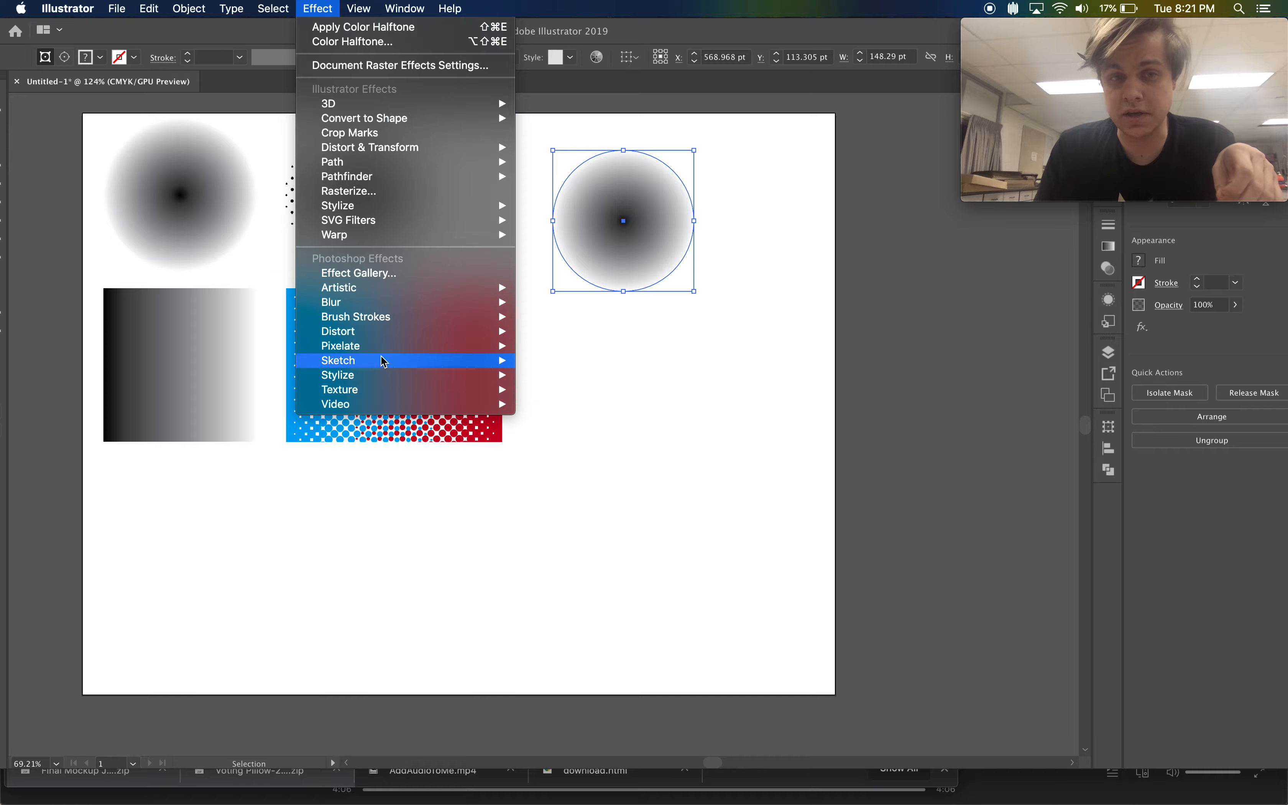
mouse_move(382, 346)
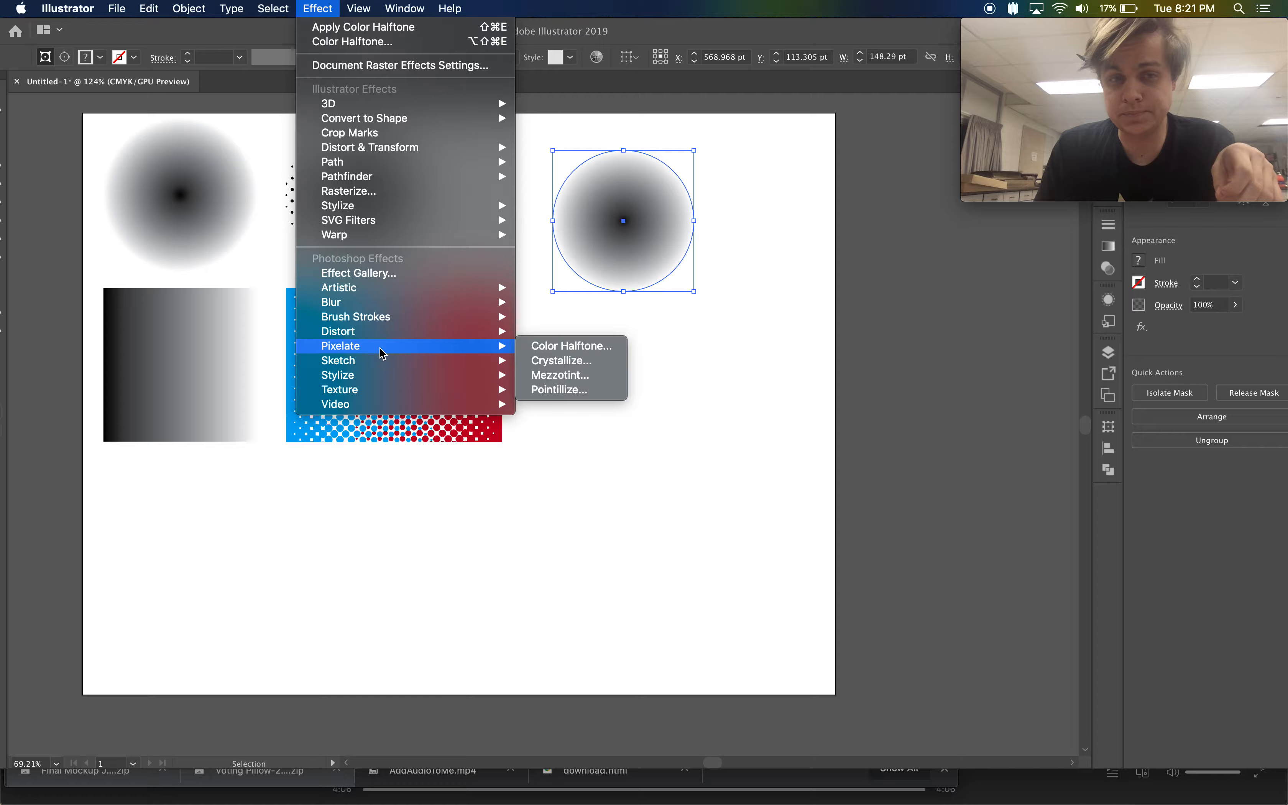
click(546, 349)
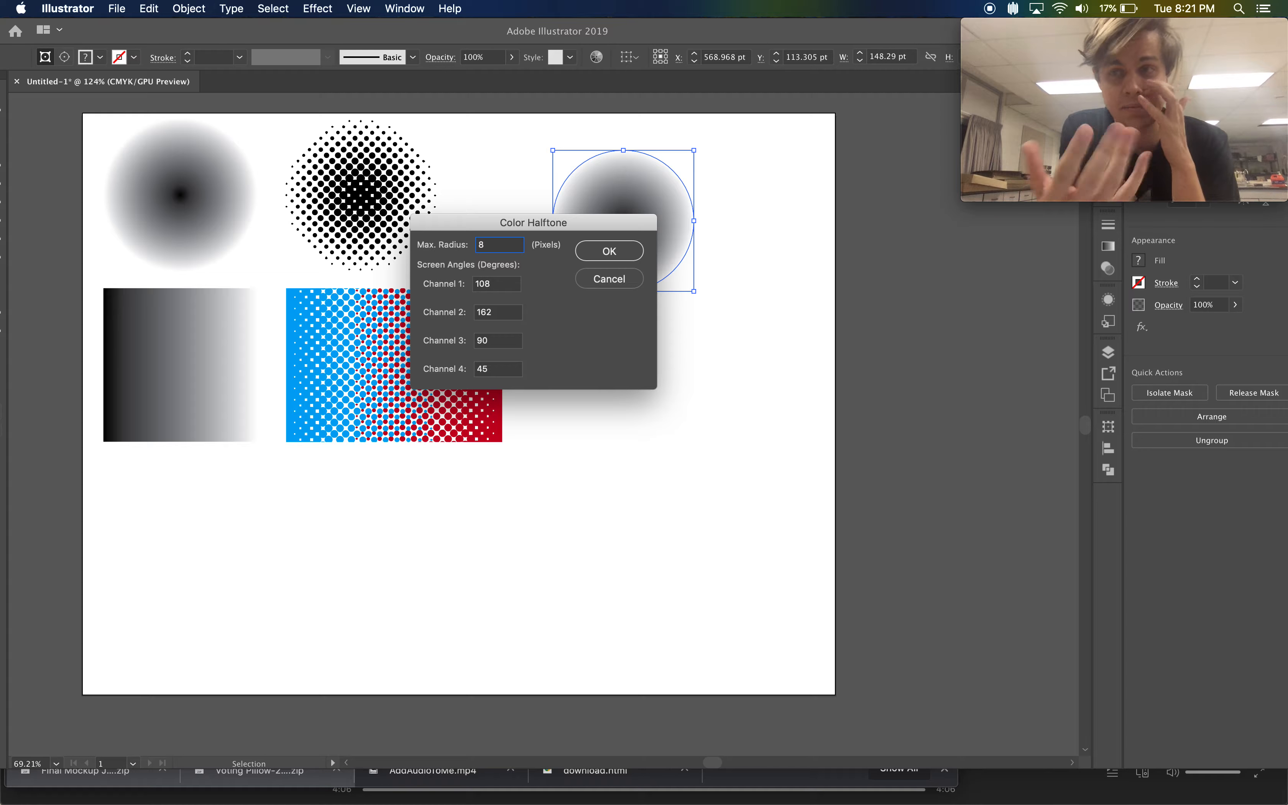
double_click(484, 247)
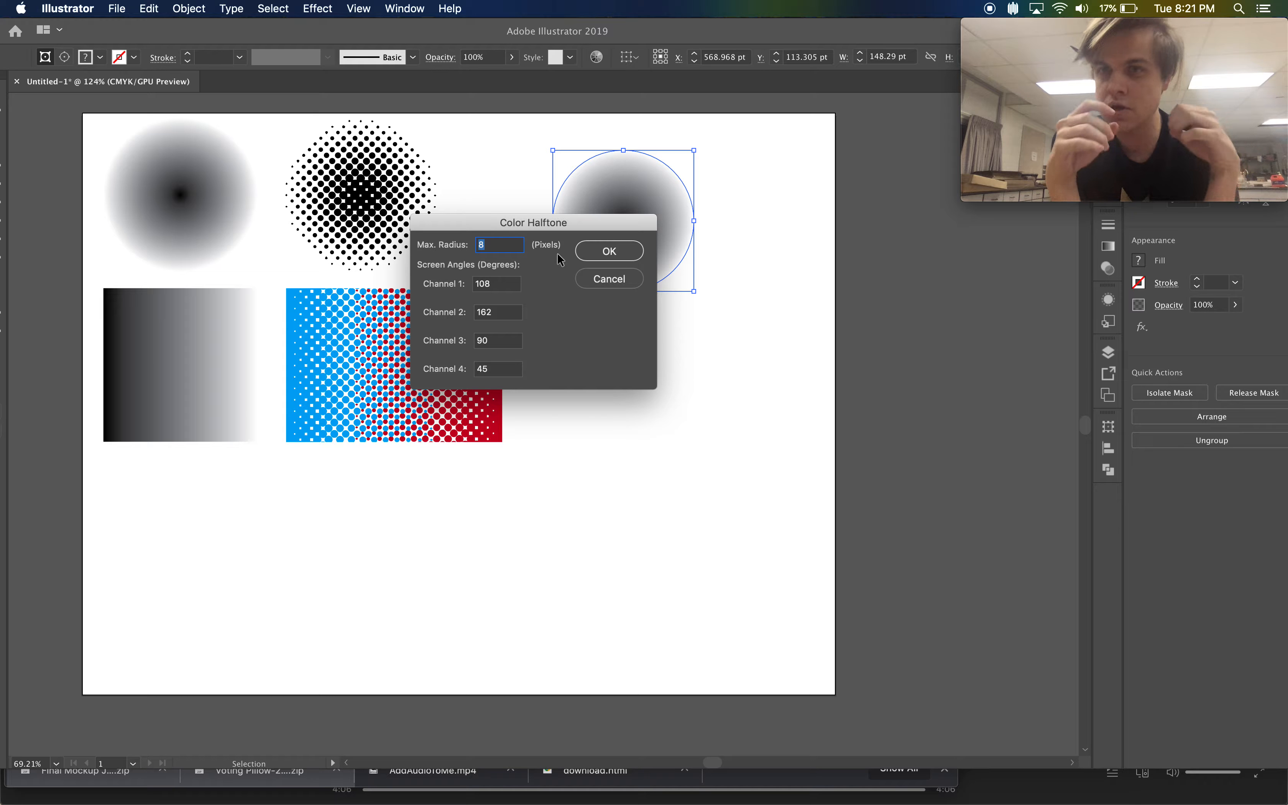
text(25)
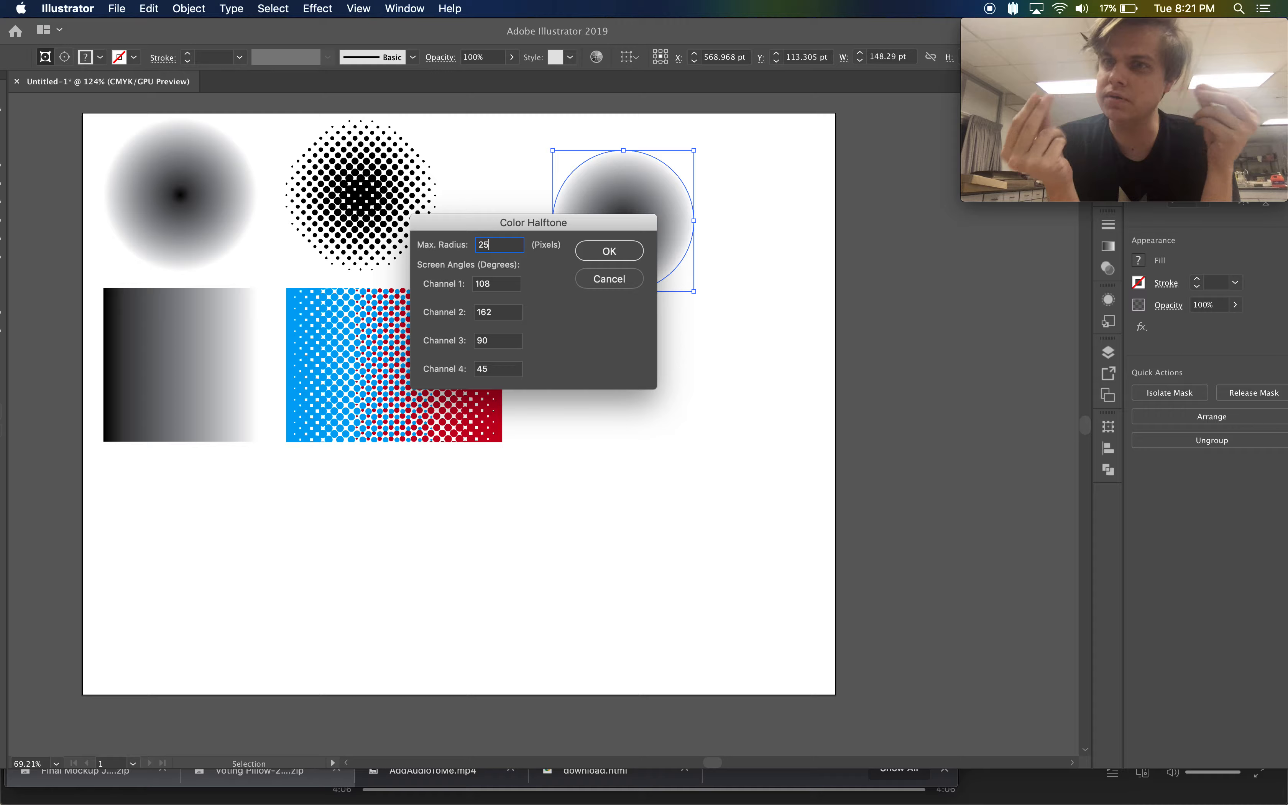
click(607, 251)
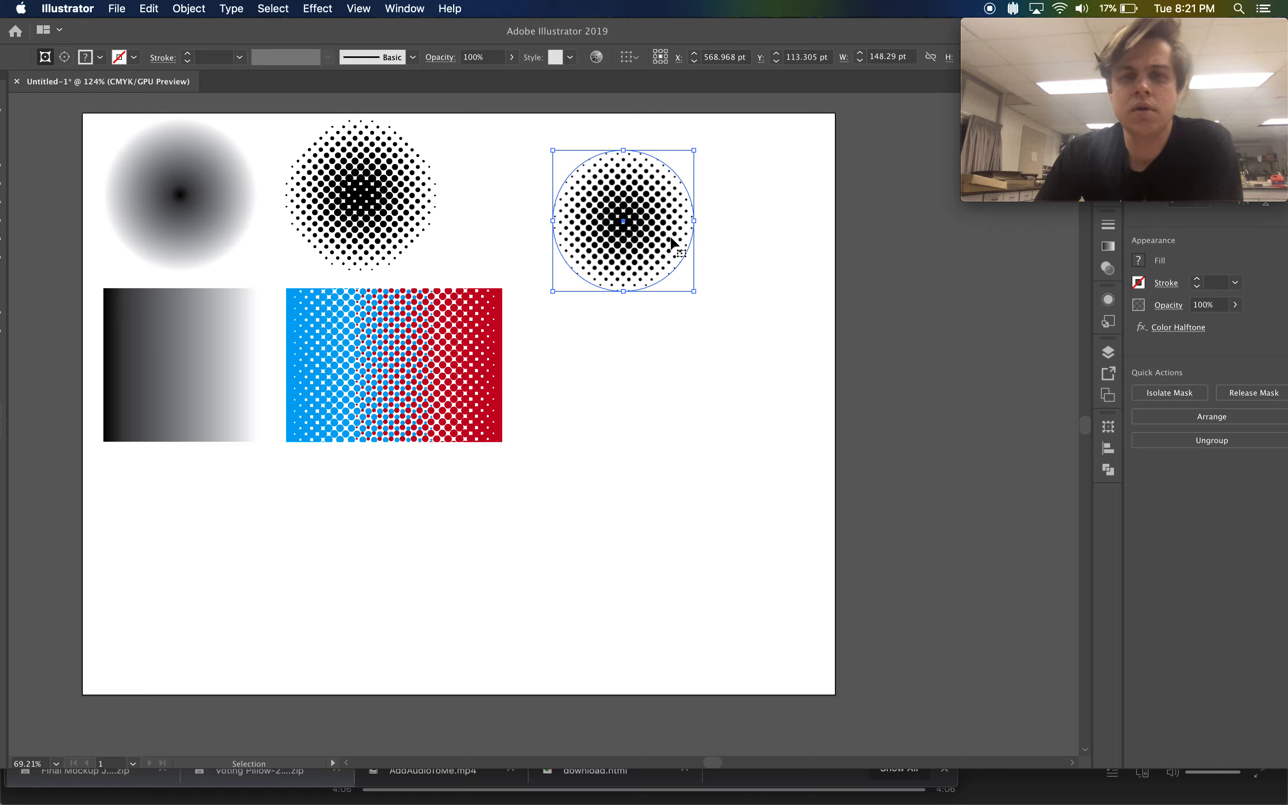
Step: Move the new halftone circle and the original halftone circle off the artboard onto the grey canvas, one above the other
drag(631, 231, 959, 298)
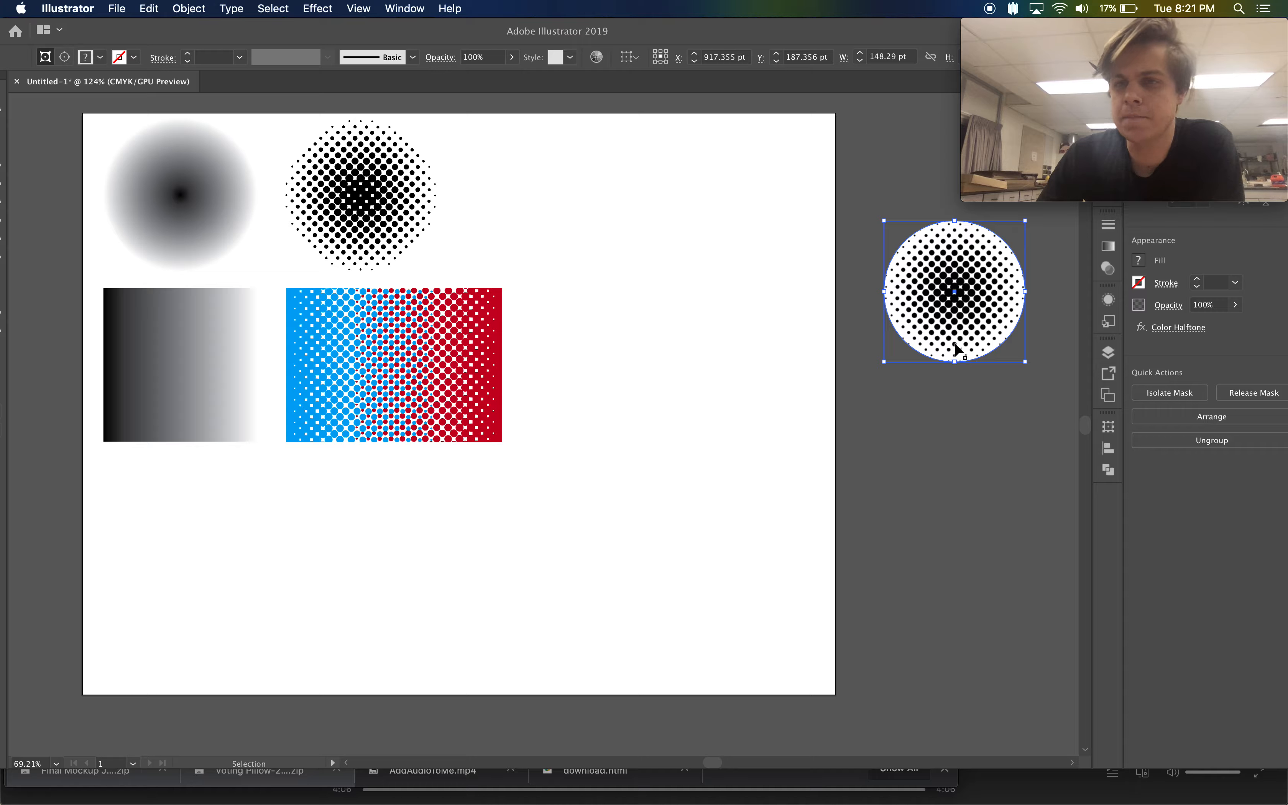
drag(382, 208, 971, 518)
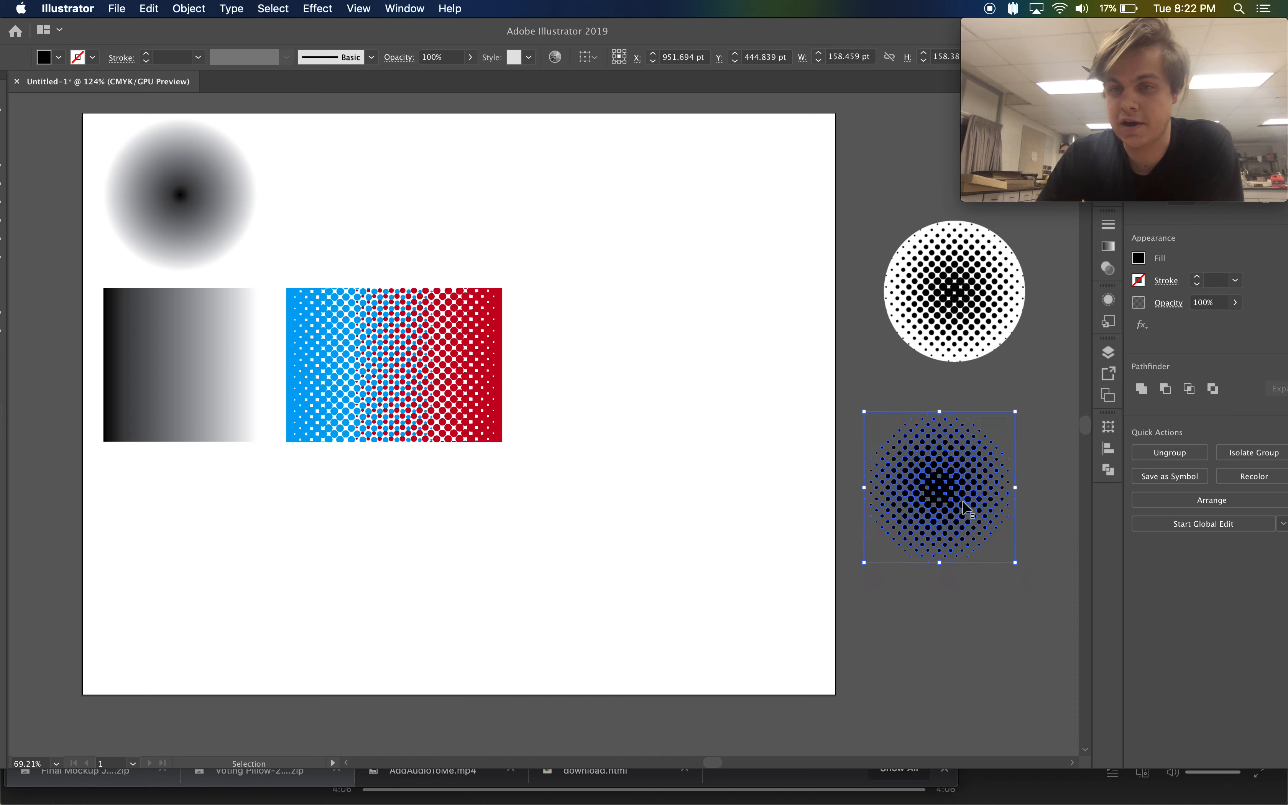
click(816, 426)
Step: Expand the appearance of the new halftone circle that has the white background
click(943, 355)
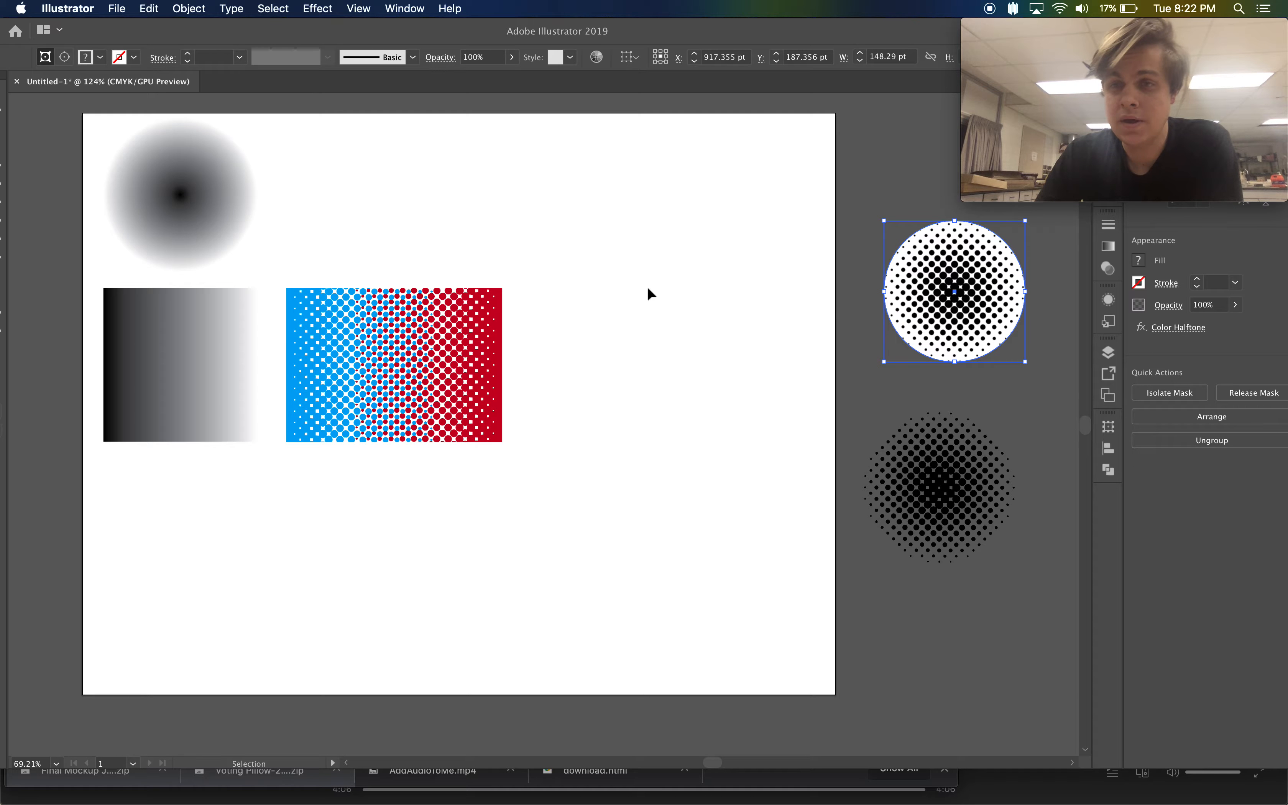
click(187, 10)
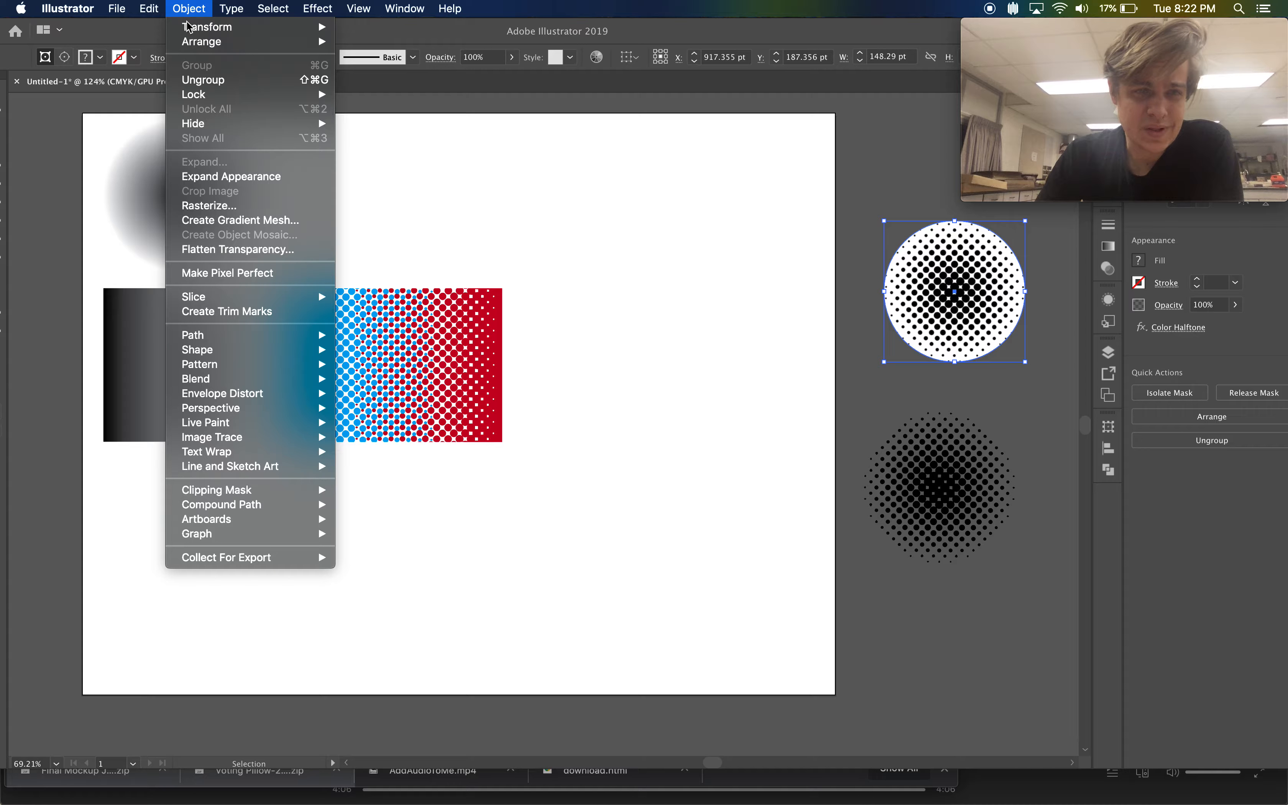
click(217, 176)
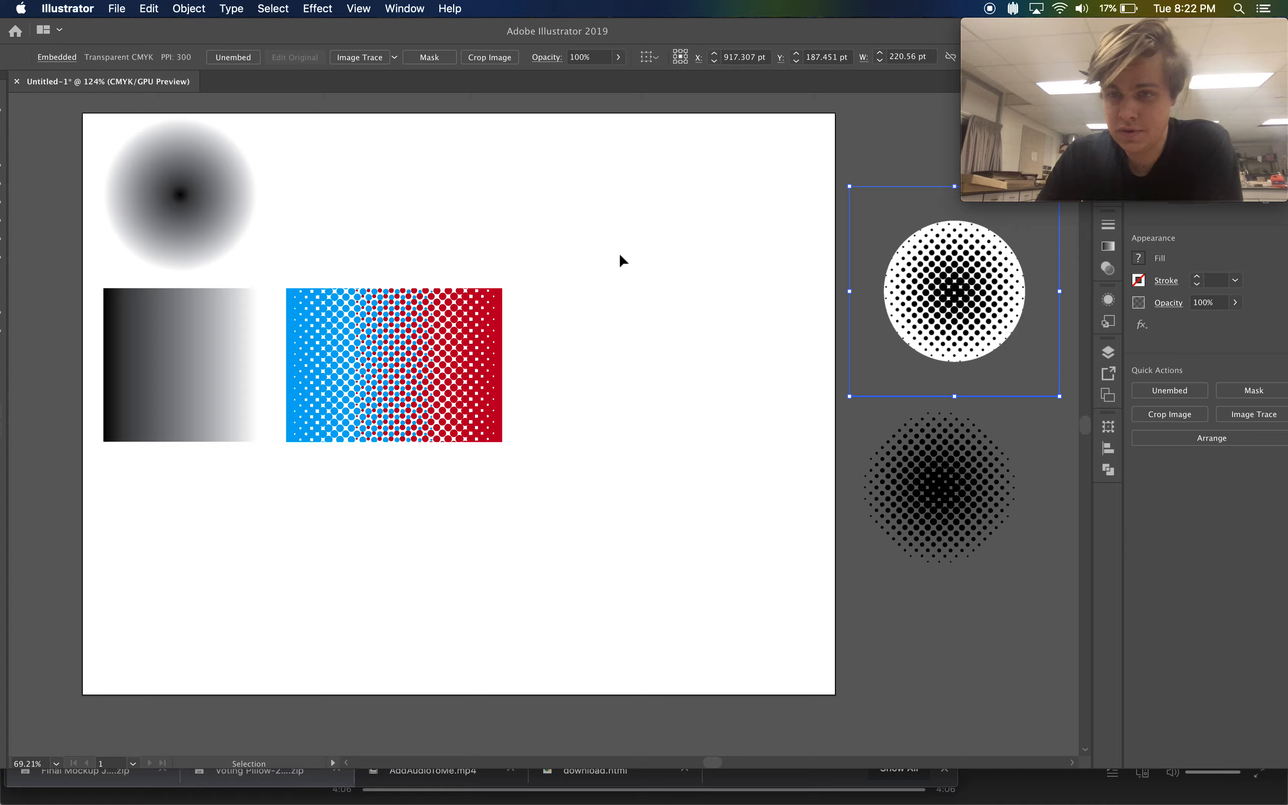
Step: Image-trace the white-backed halftone circle with the [Default] preset and set the trace to ignore white
click(1251, 418)
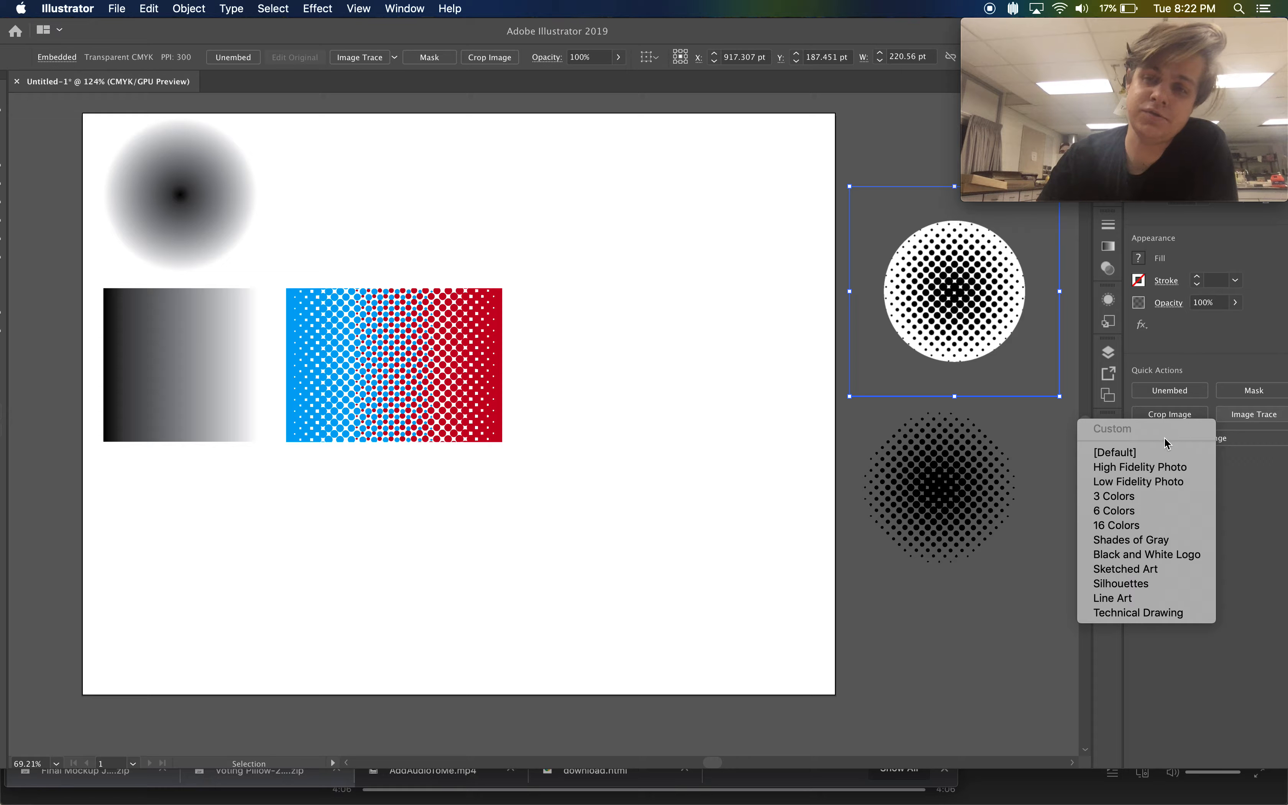
click(1115, 452)
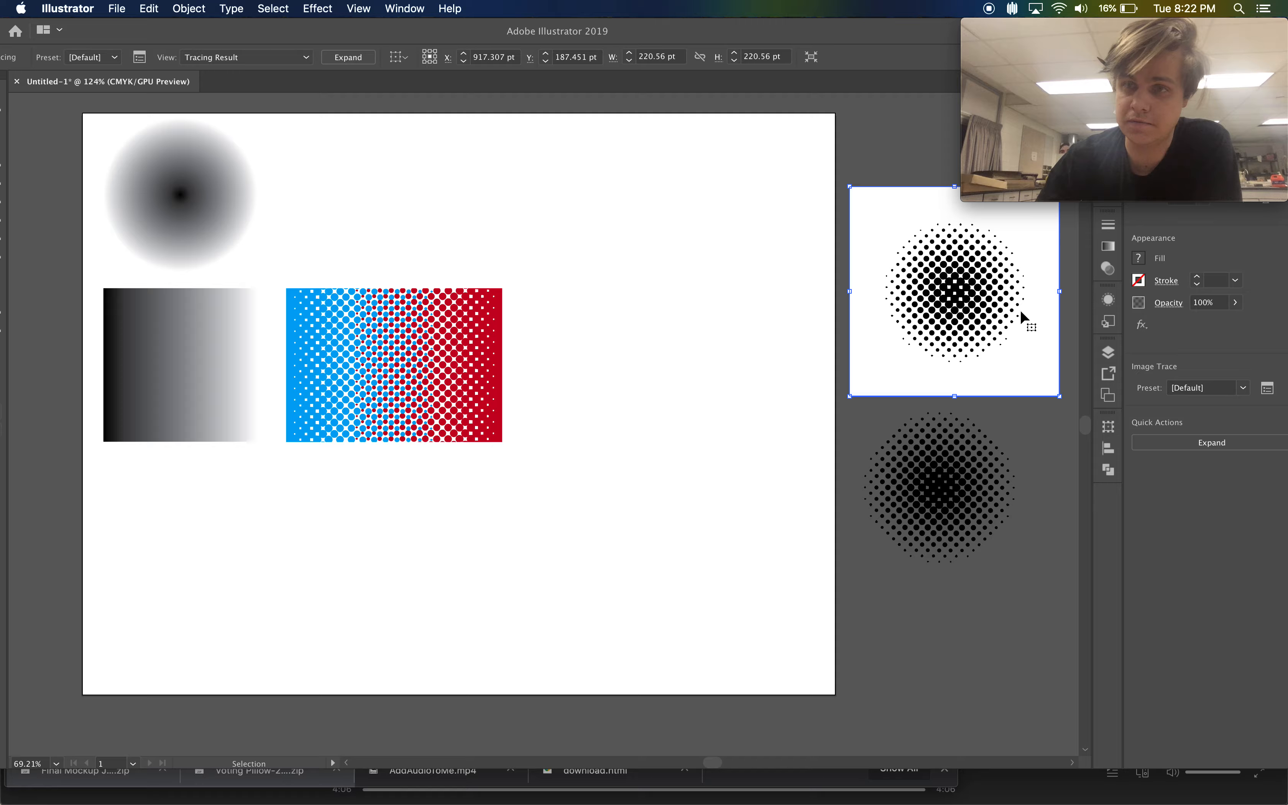
click(1267, 389)
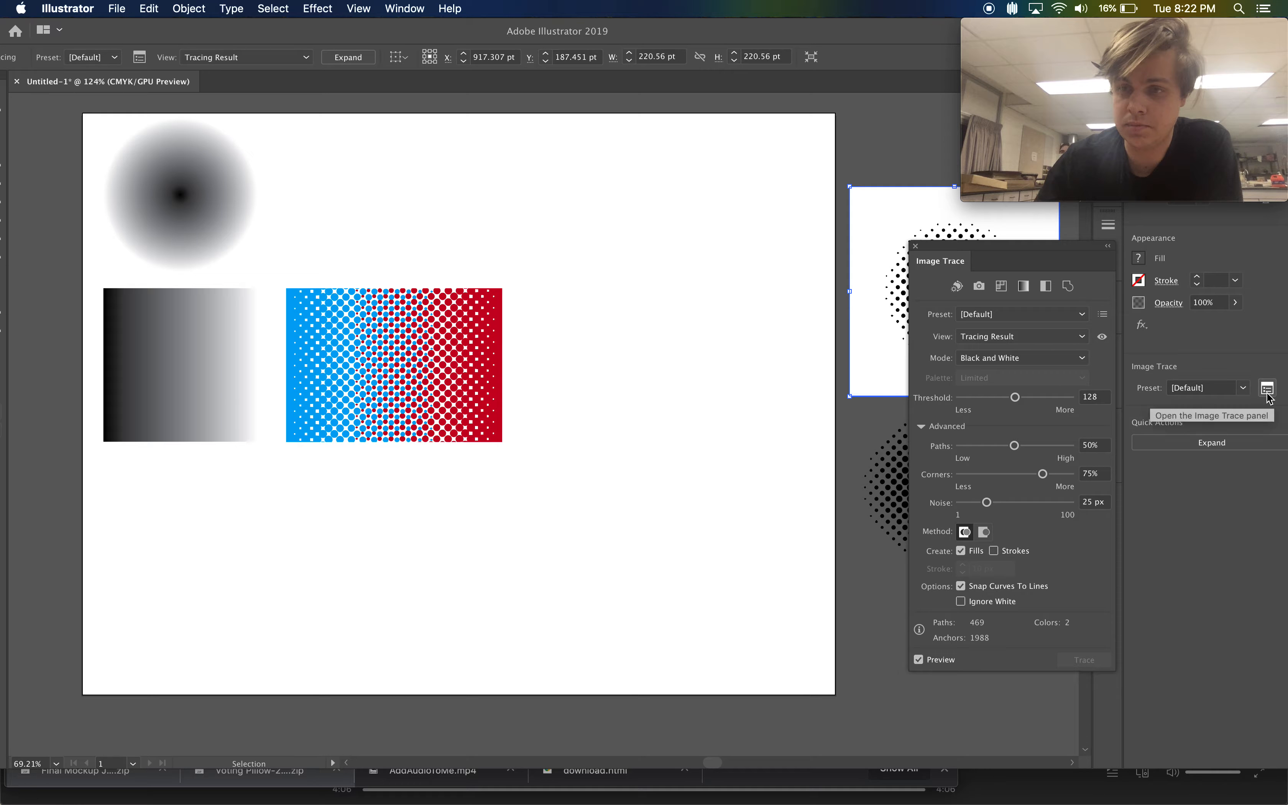
click(921, 427)
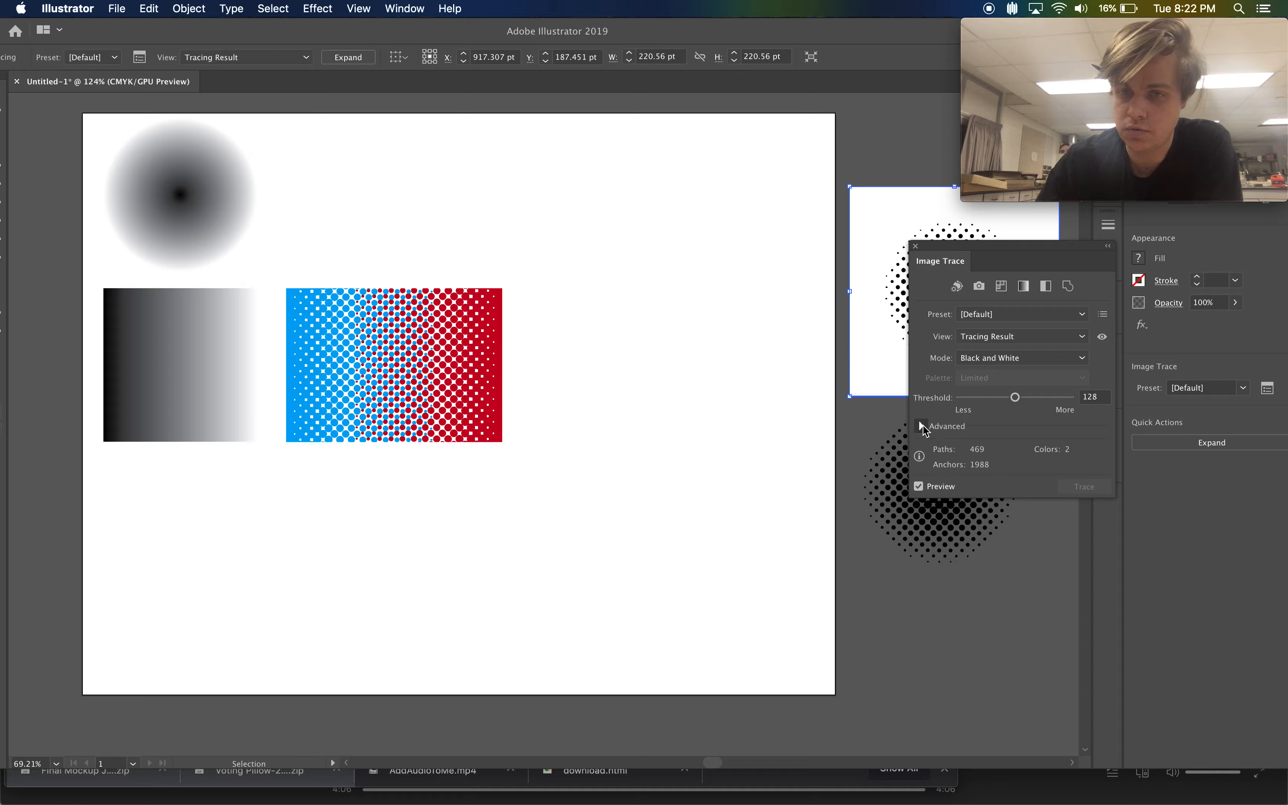
click(921, 426)
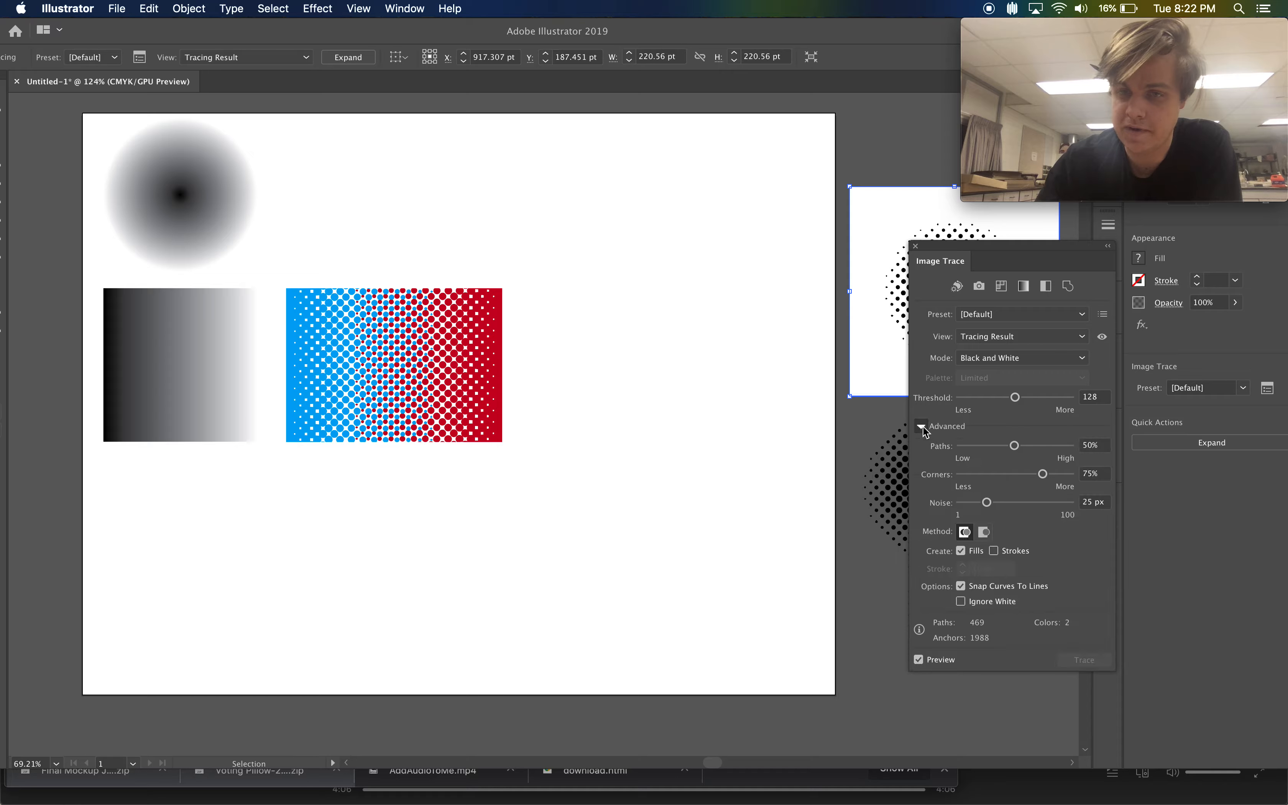
click(961, 602)
click(915, 245)
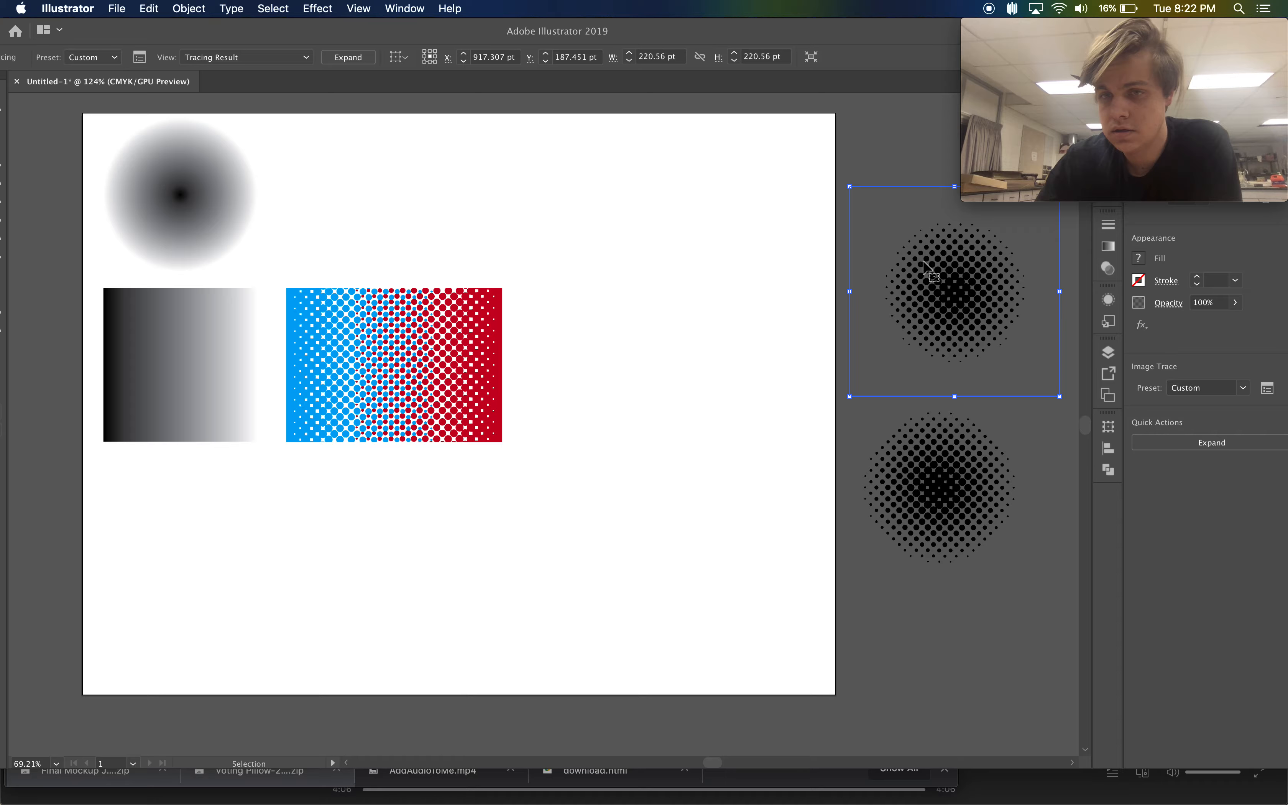
Step: Expand the traced halftone circle into vector paths, fill them with light blue, and deselect the artwork
click(1162, 449)
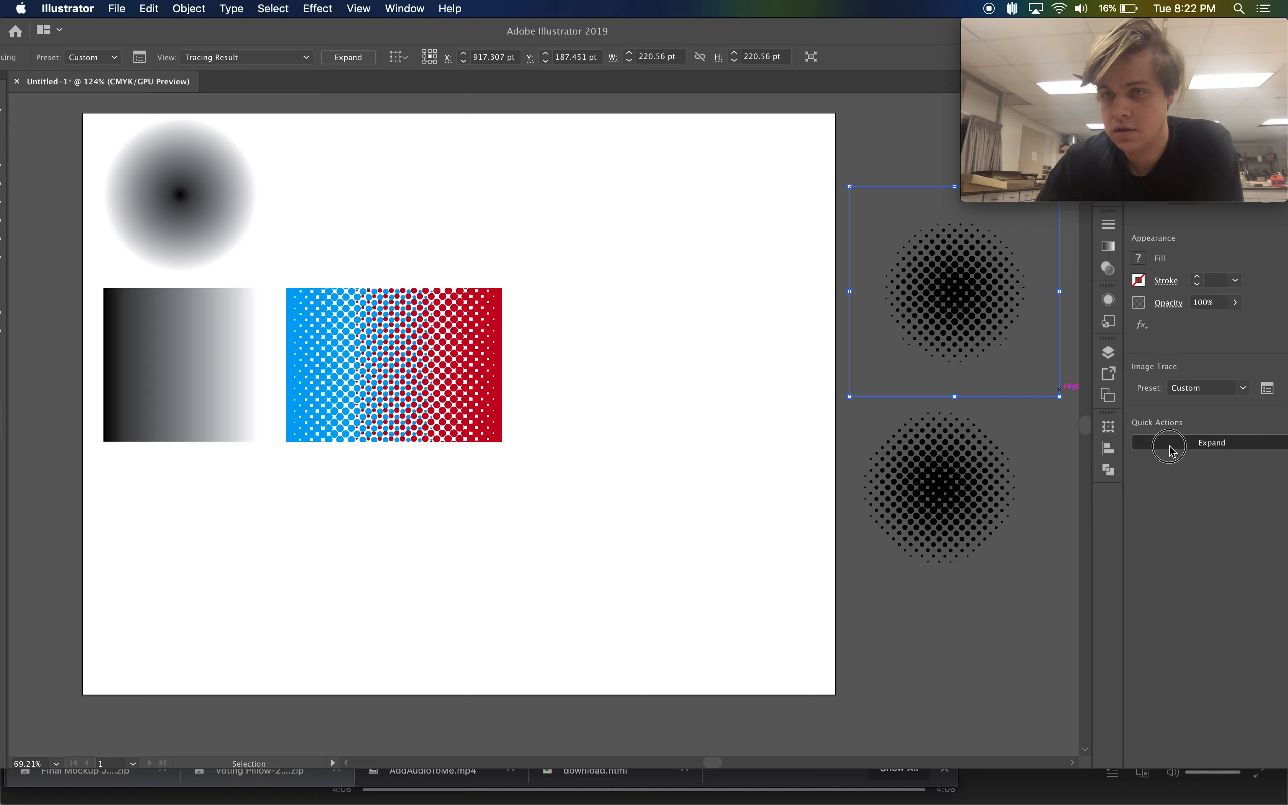
click(1137, 261)
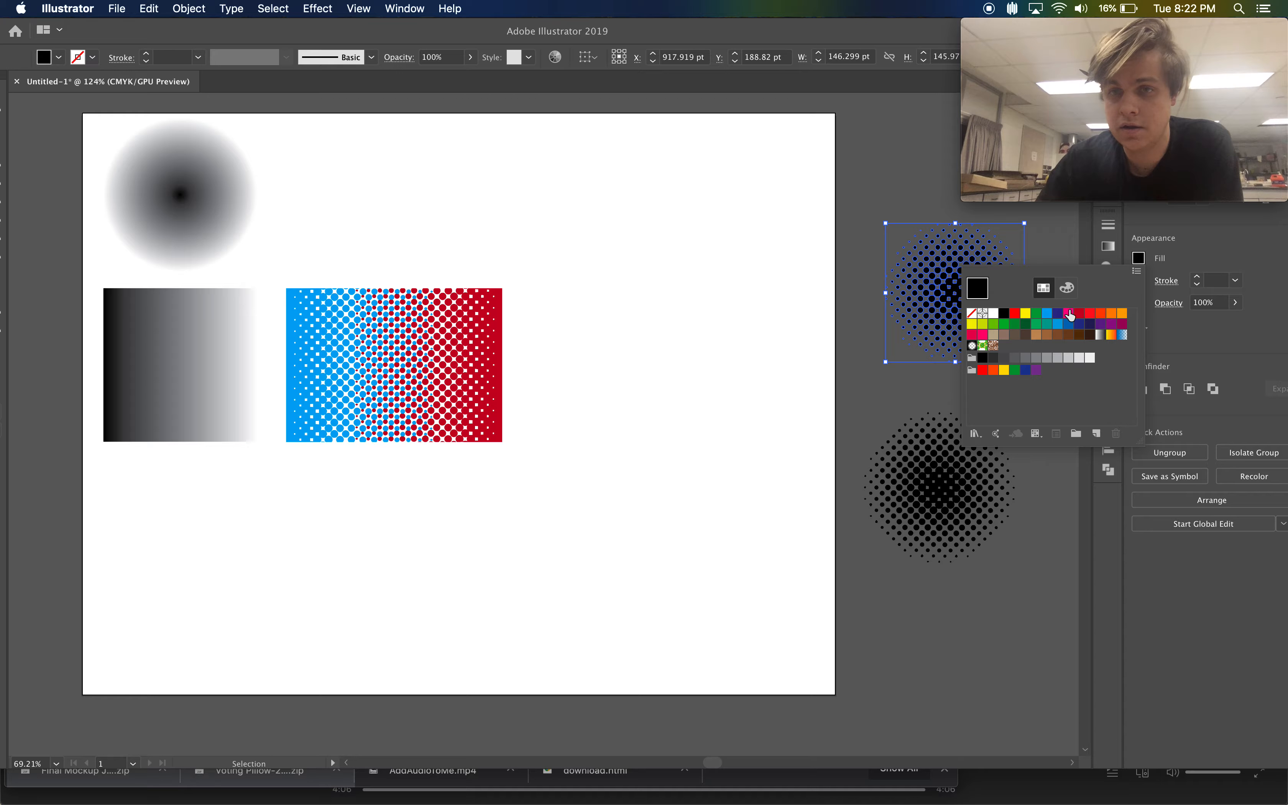
click(1047, 314)
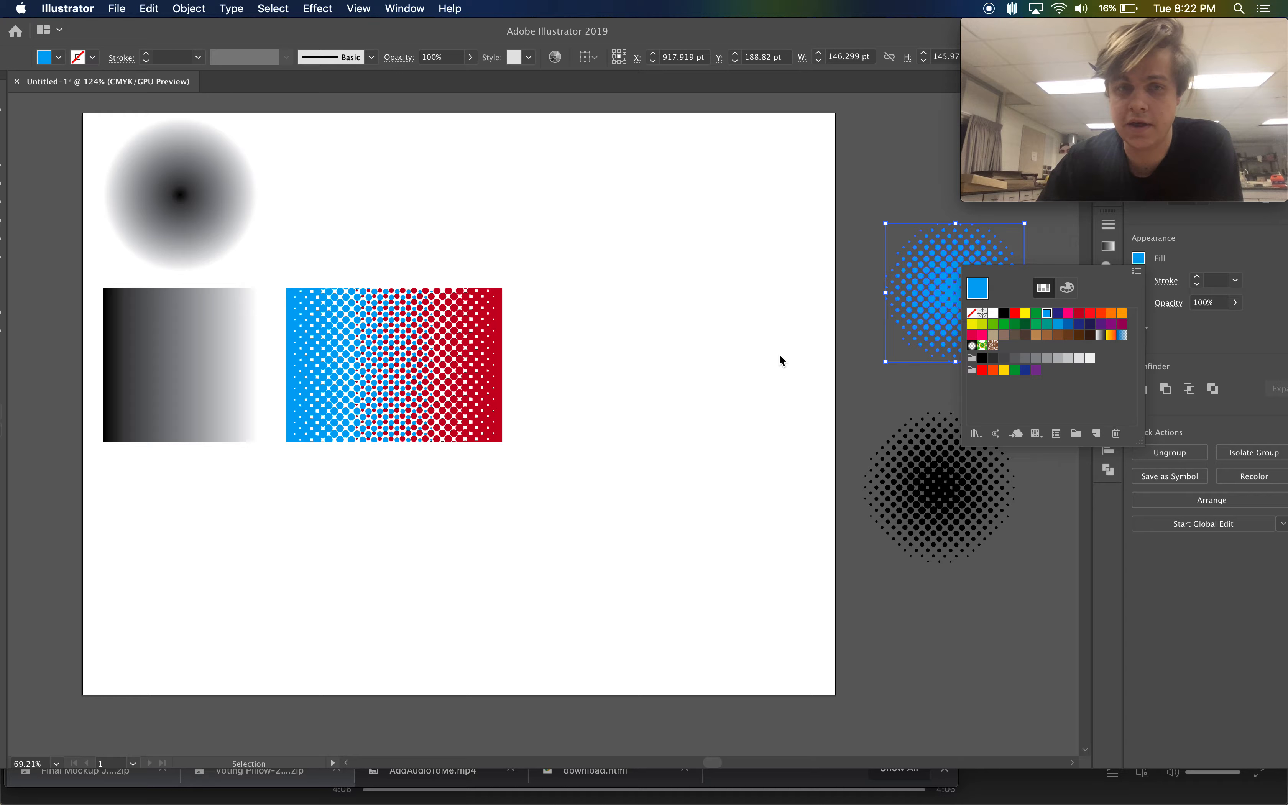
click(734, 367)
Step: Move the black-to-white gradient square off the artboard onto the grey canvas below the black halftone circle
drag(153, 393, 935, 681)
scroll(937, 683, right, 2)
scroll(937, 683, down, 1)
scroll(937, 684, right, 3)
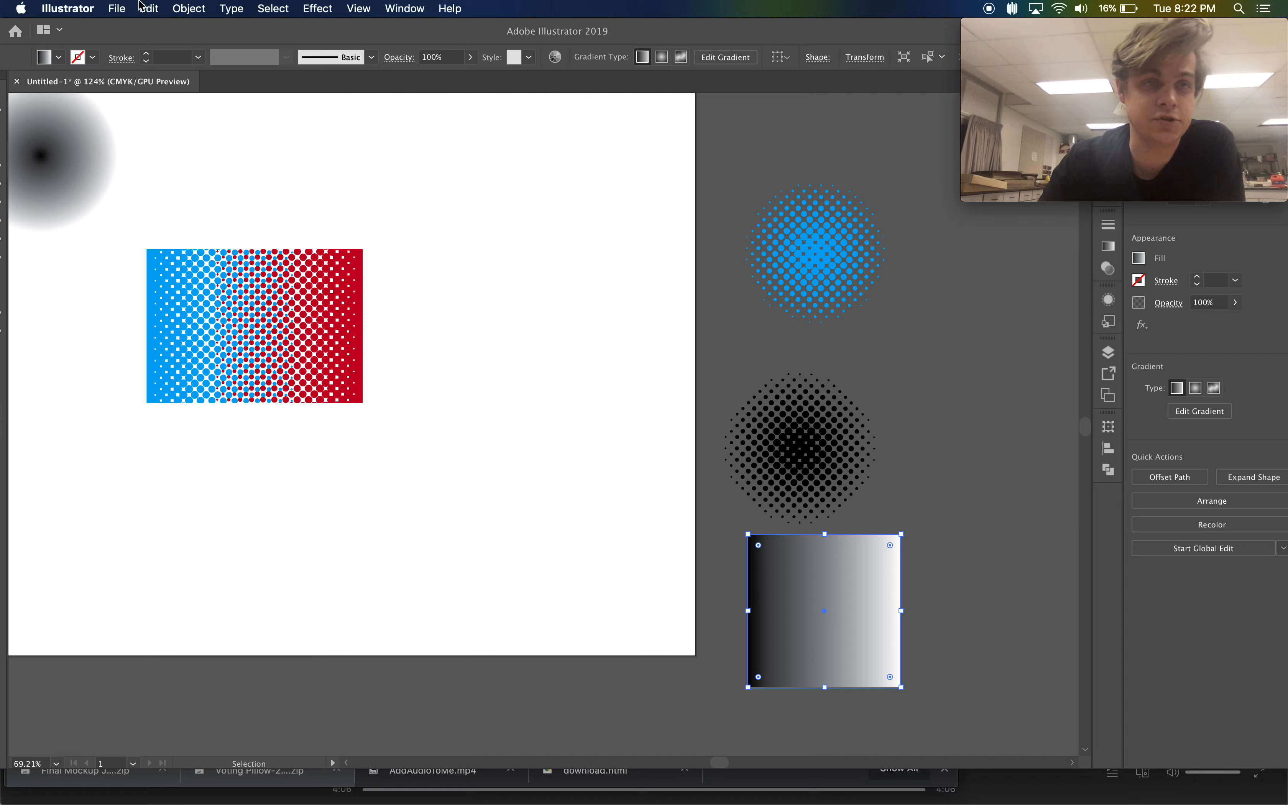
Step: Expand the gradient fill of the black-to-white square into separate objects
click(200, 9)
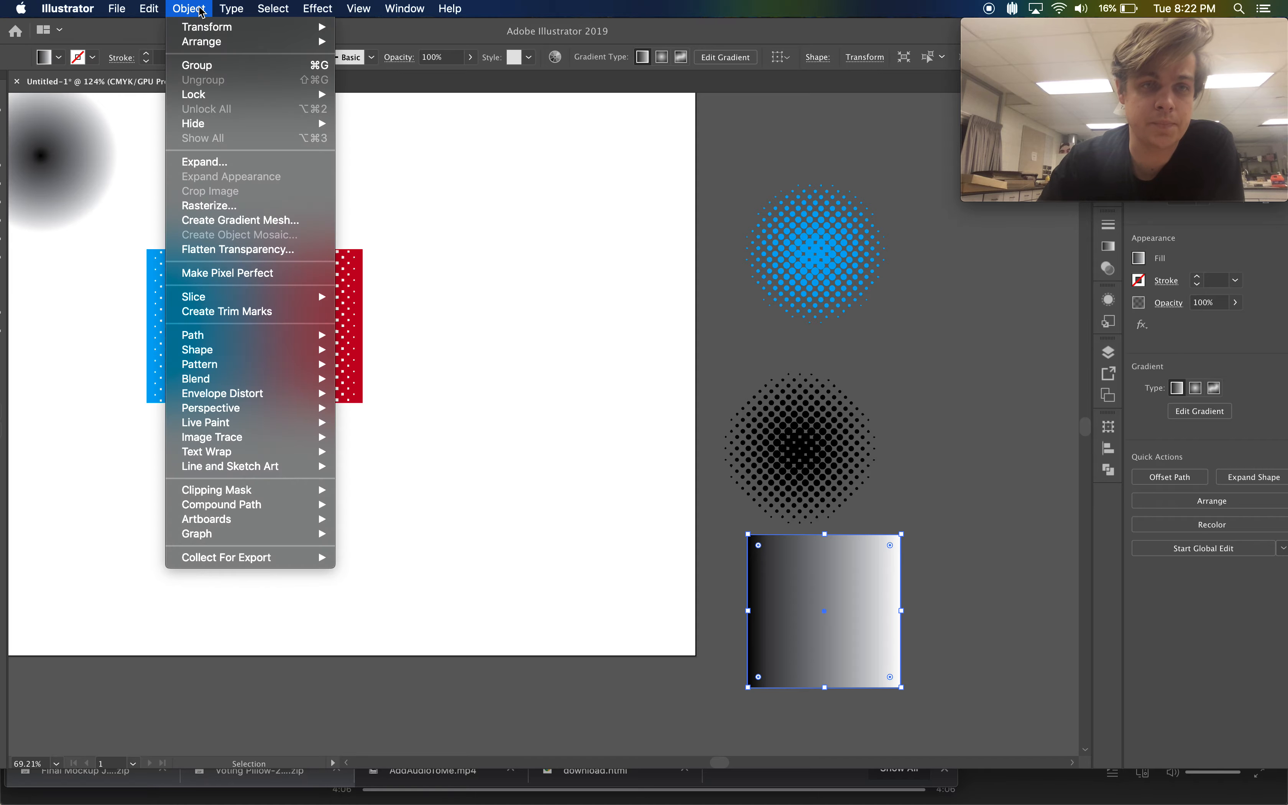
click(205, 169)
click(959, 528)
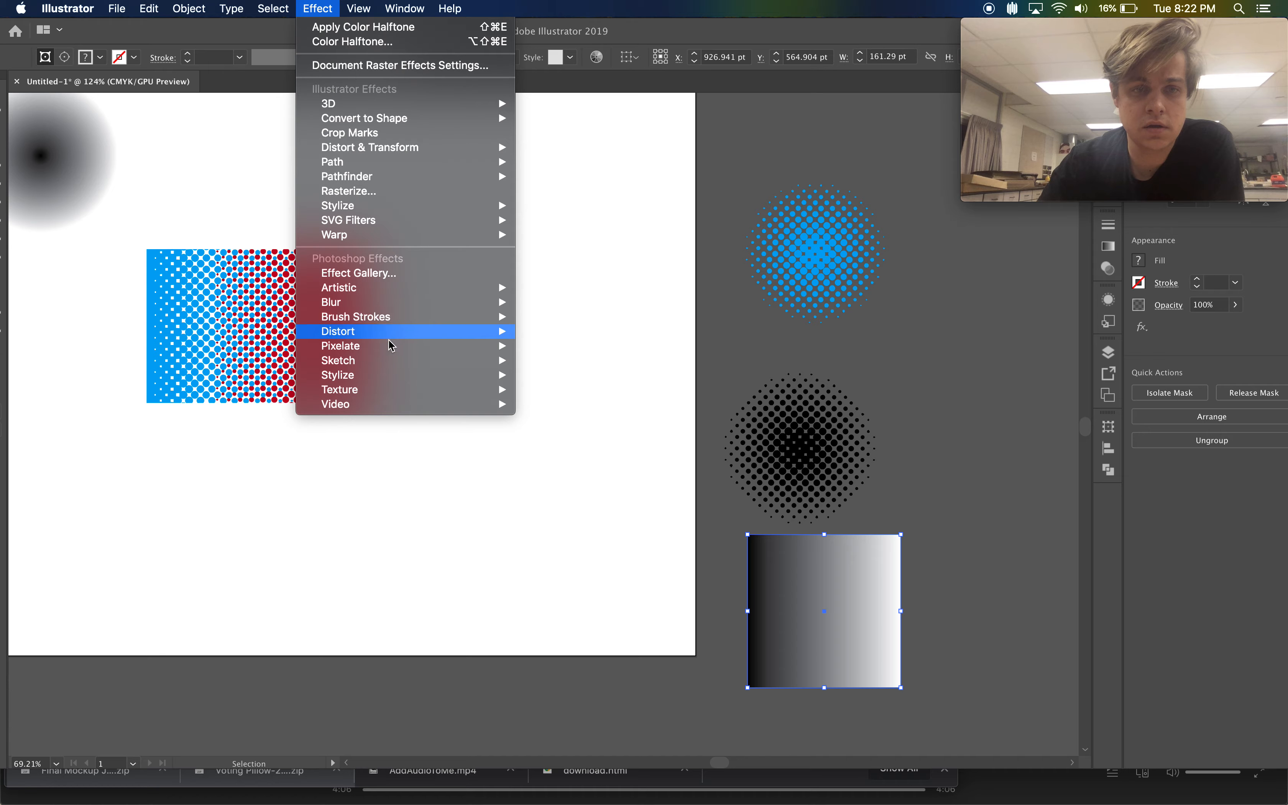
Step: Apply Color Halftone to the square with a 25-pixel maximum radius and Channel 1 at 75 degrees, and expand its appearance
click(563, 347)
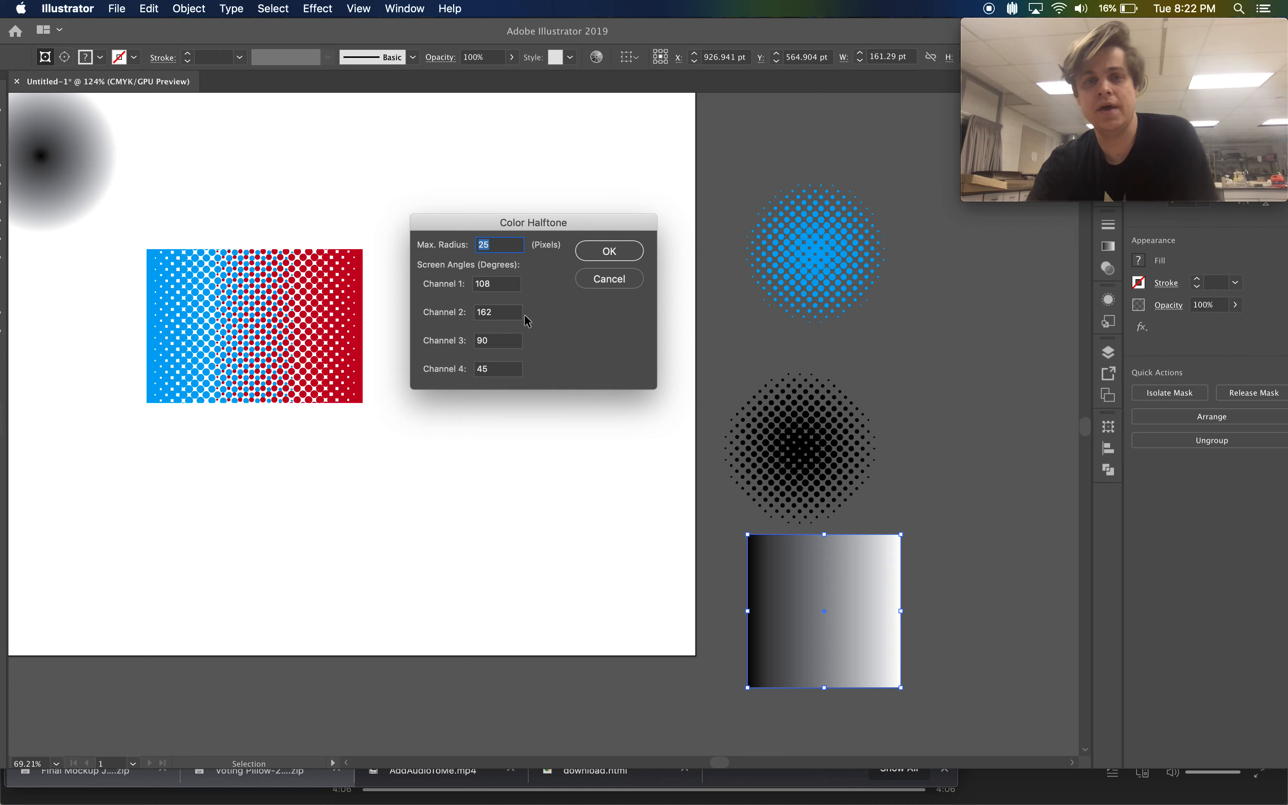
double_click(488, 284)
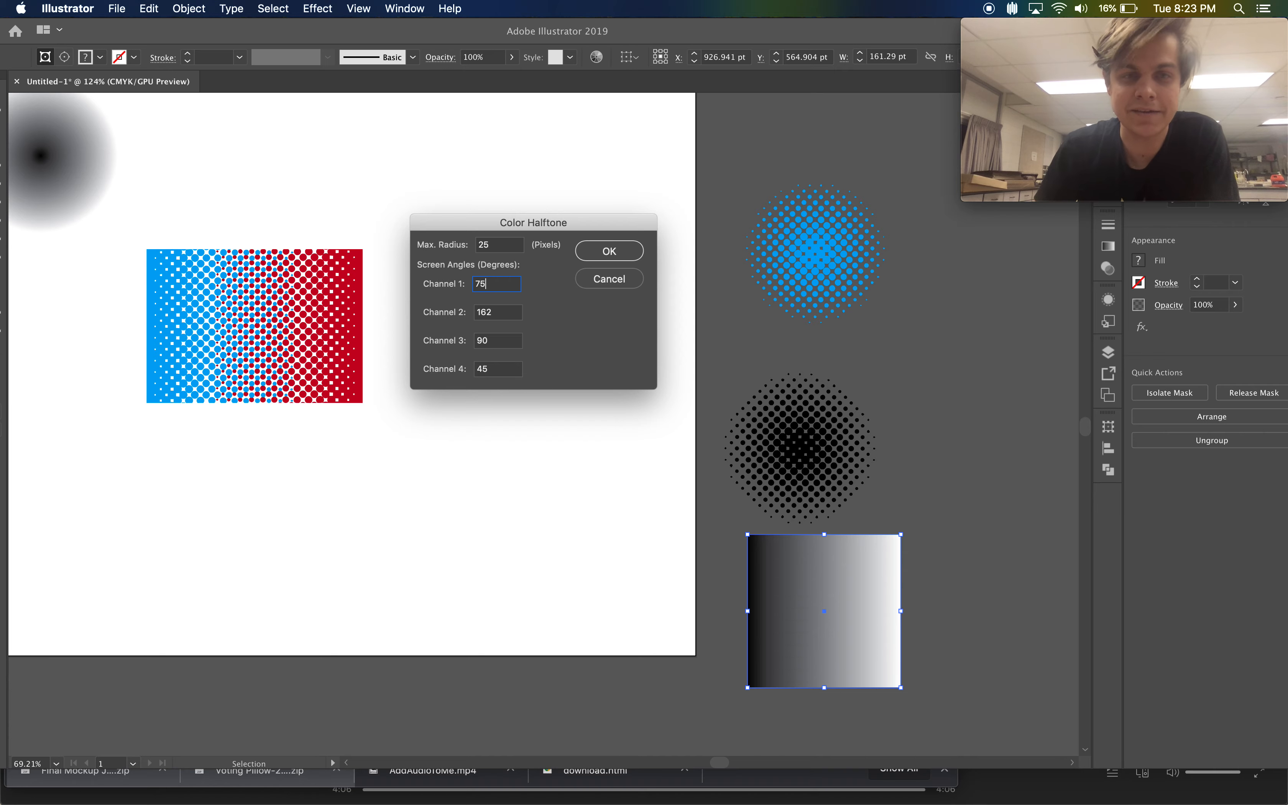
click(617, 250)
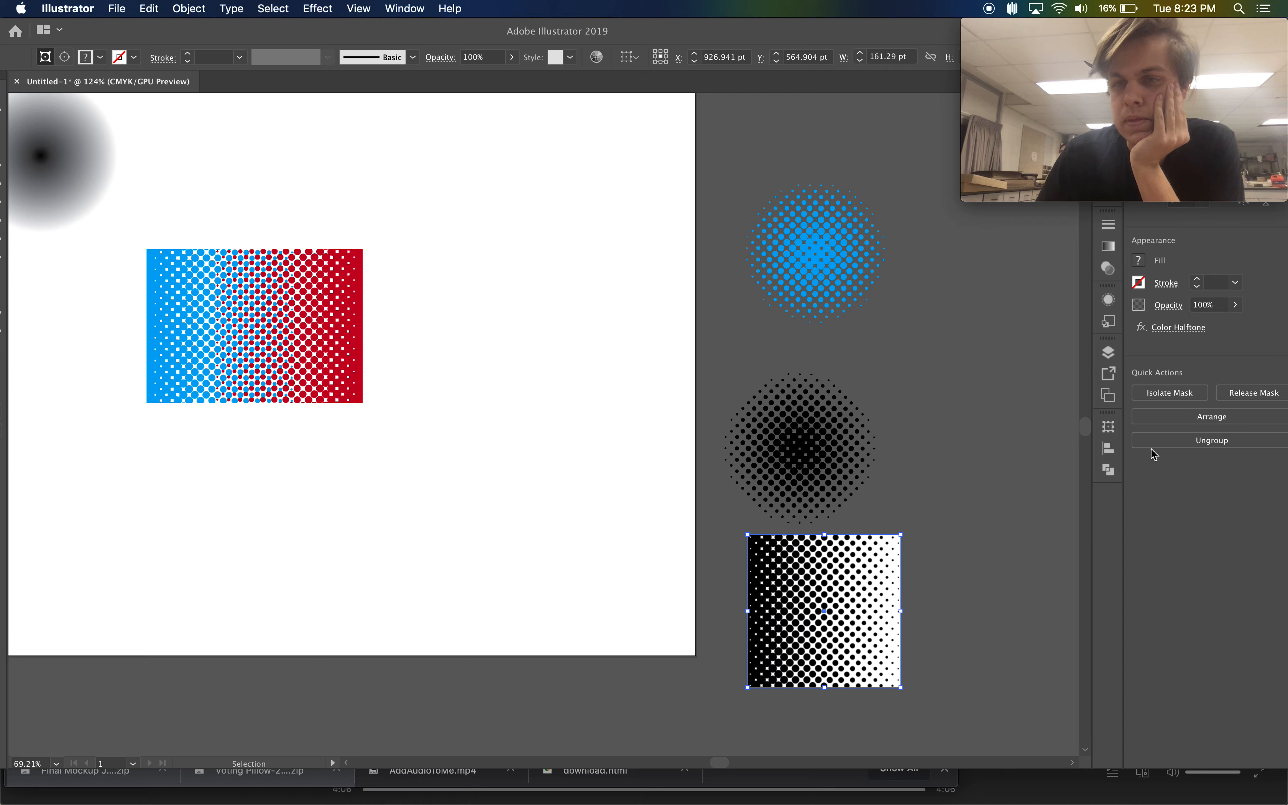
click(189, 9)
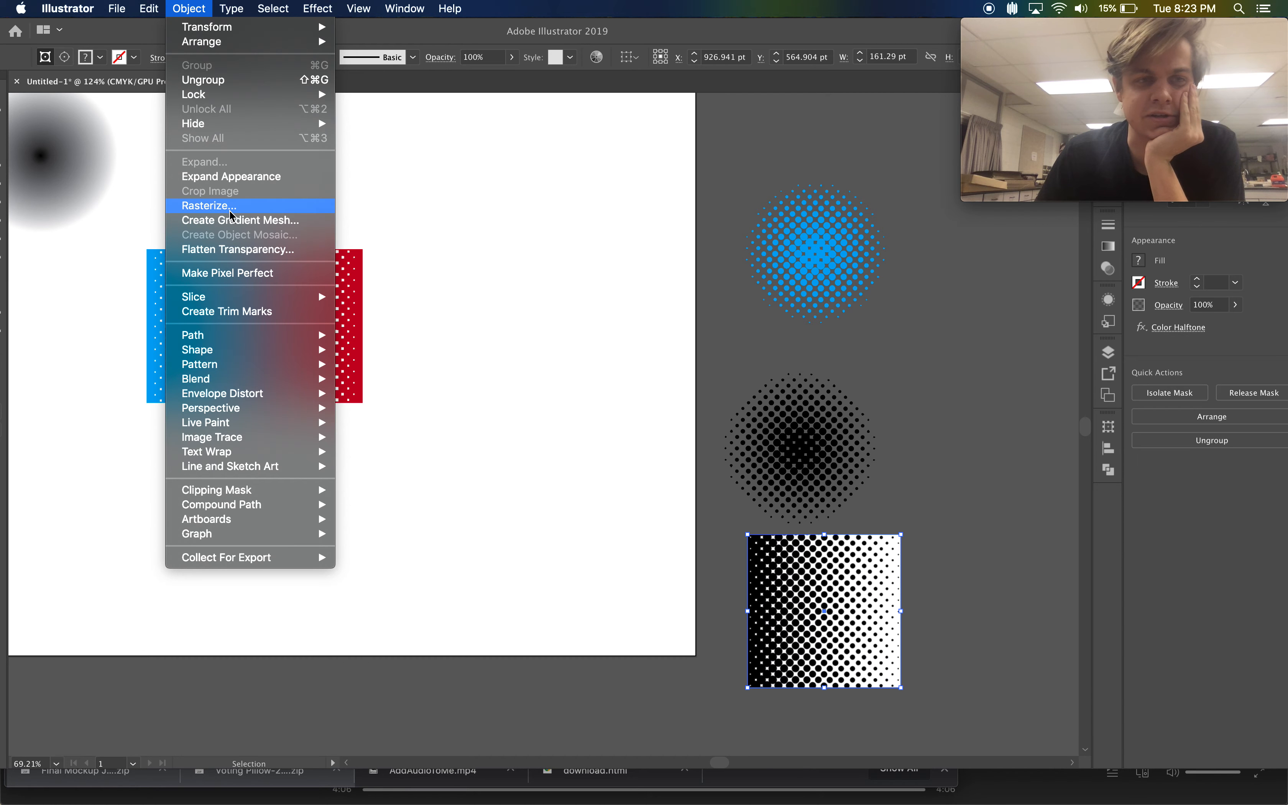
click(216, 181)
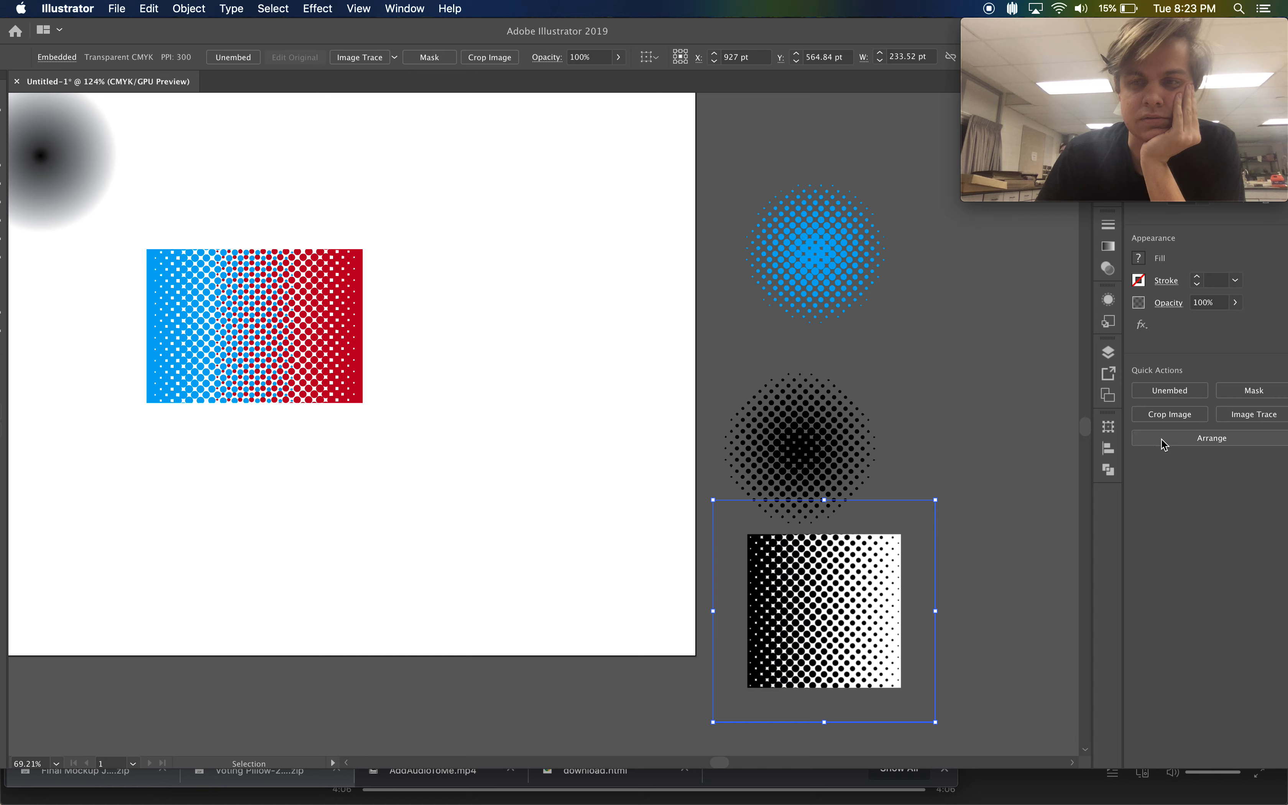
Step: Image-trace the halftone square with the [Default] preset, ignoring white, and expand the trace into vector paths
click(1227, 417)
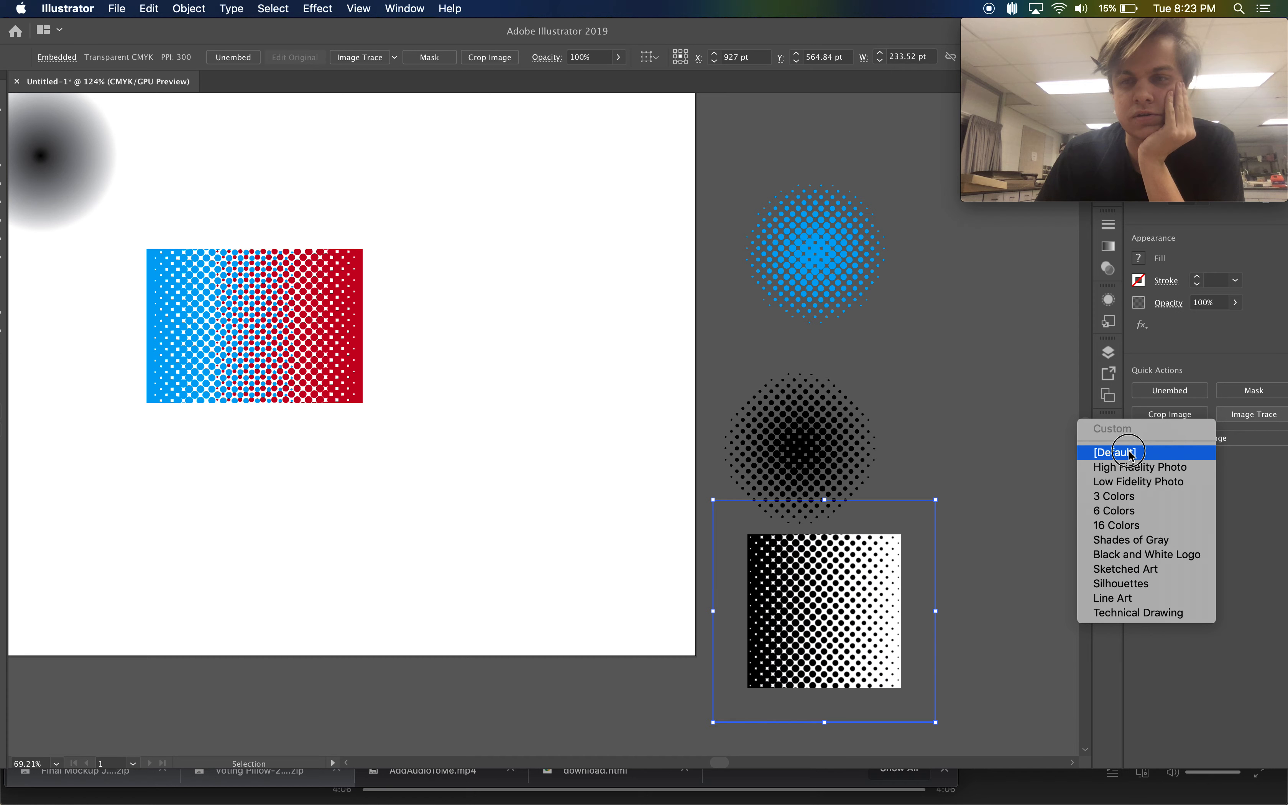
click(1128, 451)
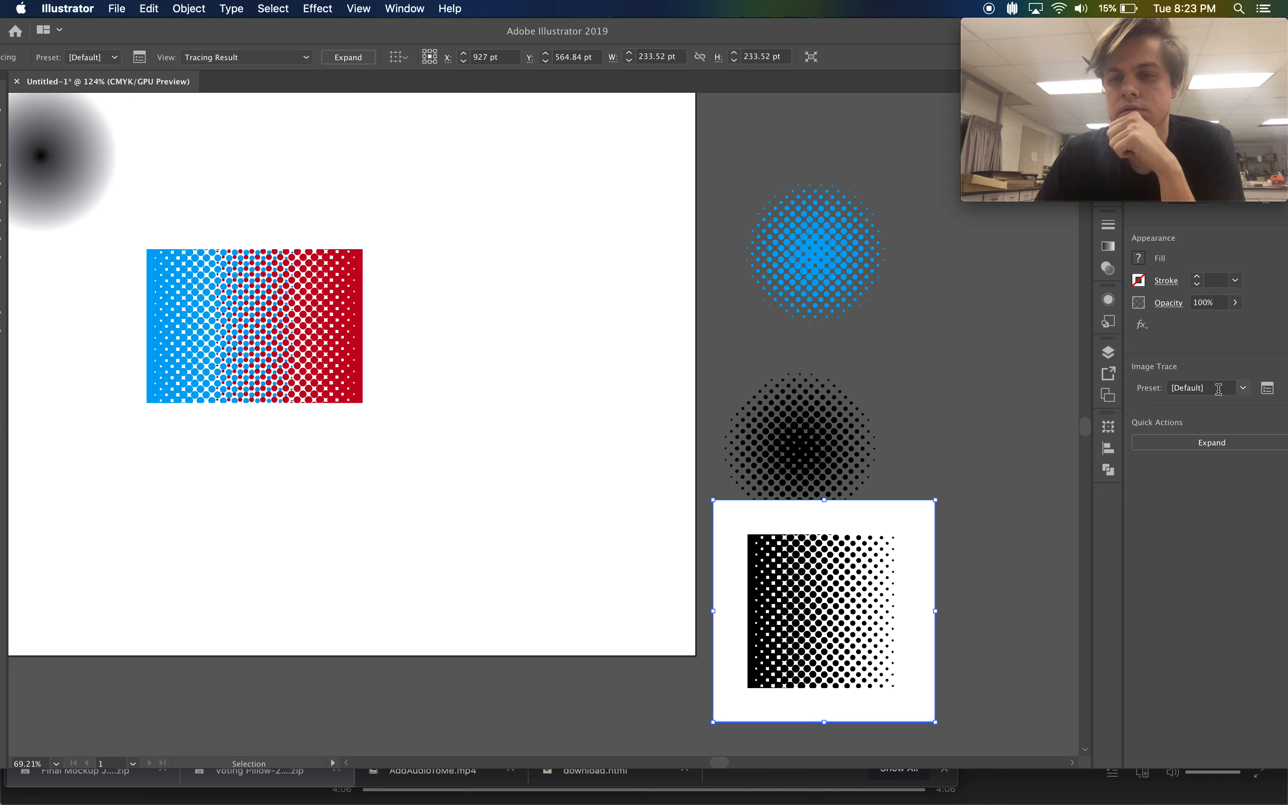
click(1267, 388)
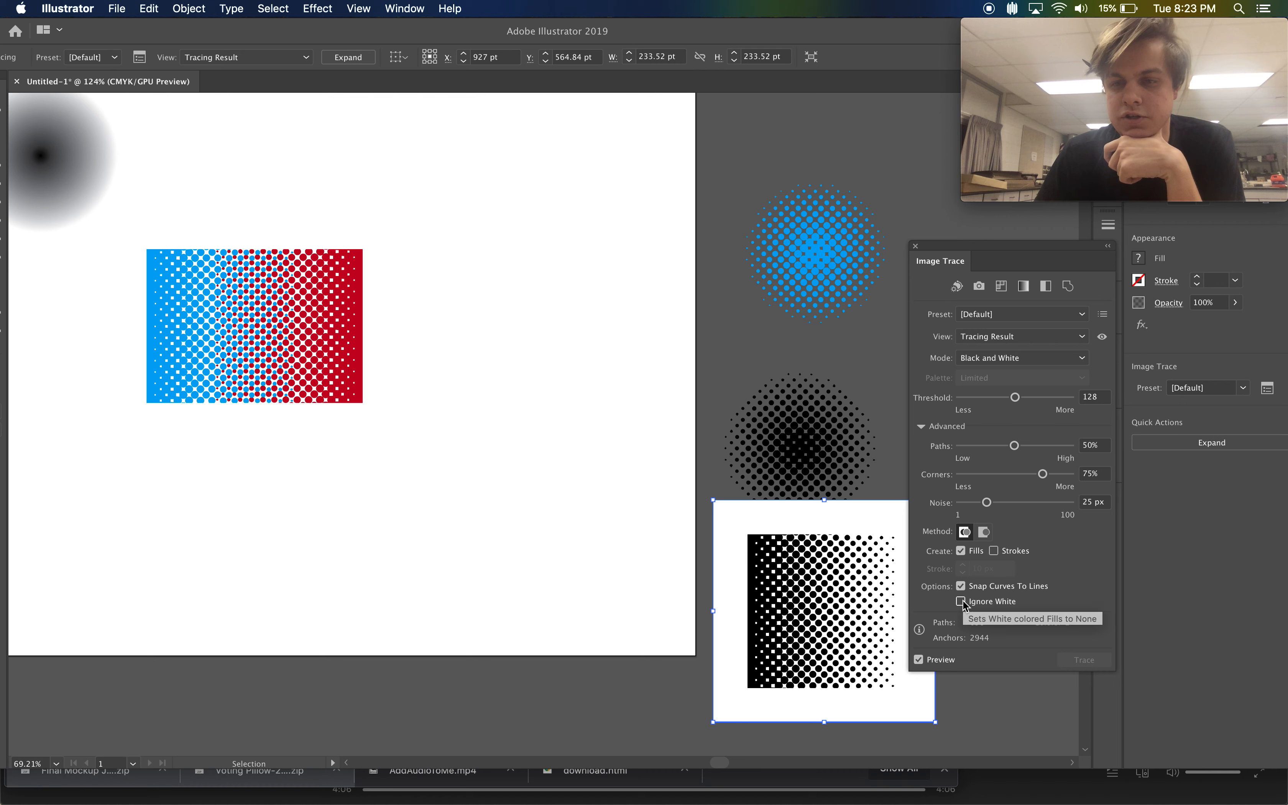
click(916, 246)
click(1153, 446)
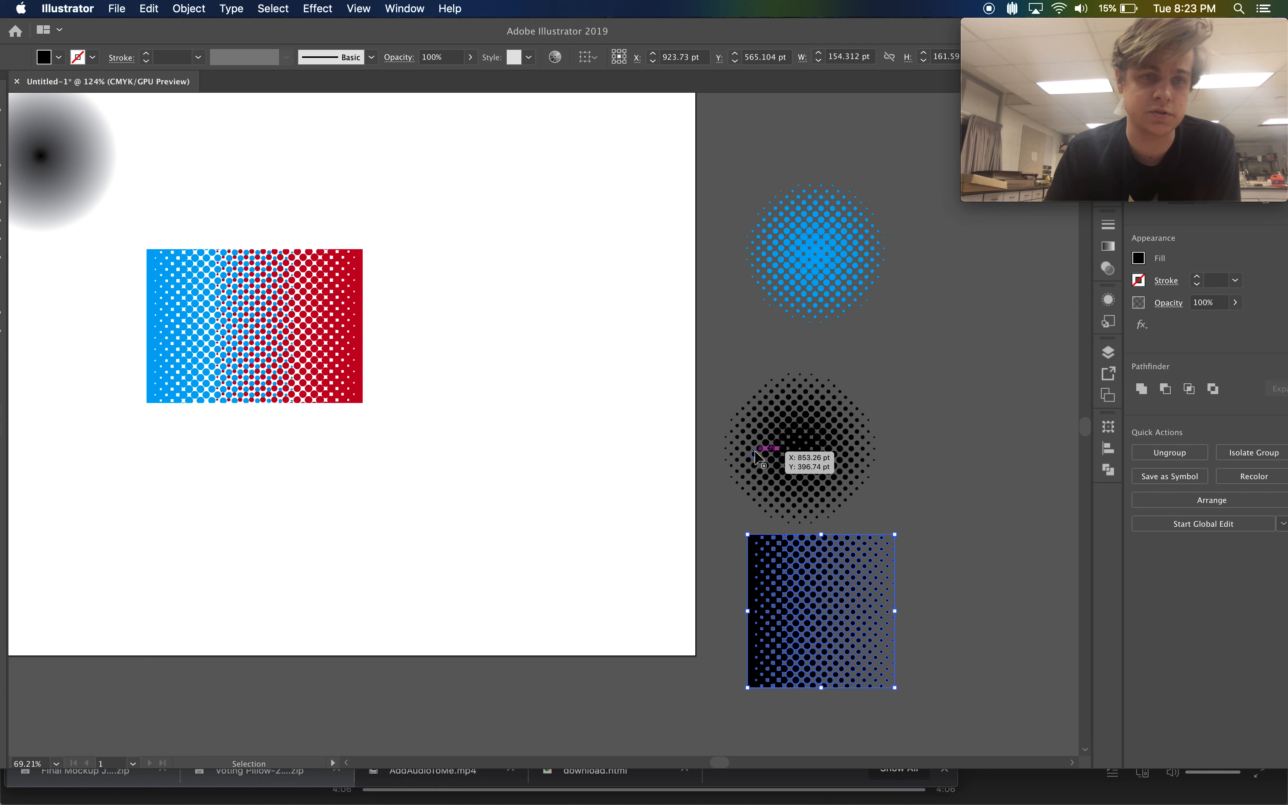
Step: Move the traced halftone square back onto the artboard, below and to the right of the blue-and-red halftone rectangle
scroll(521, 457, left, 5)
scroll(521, 458, up, 2)
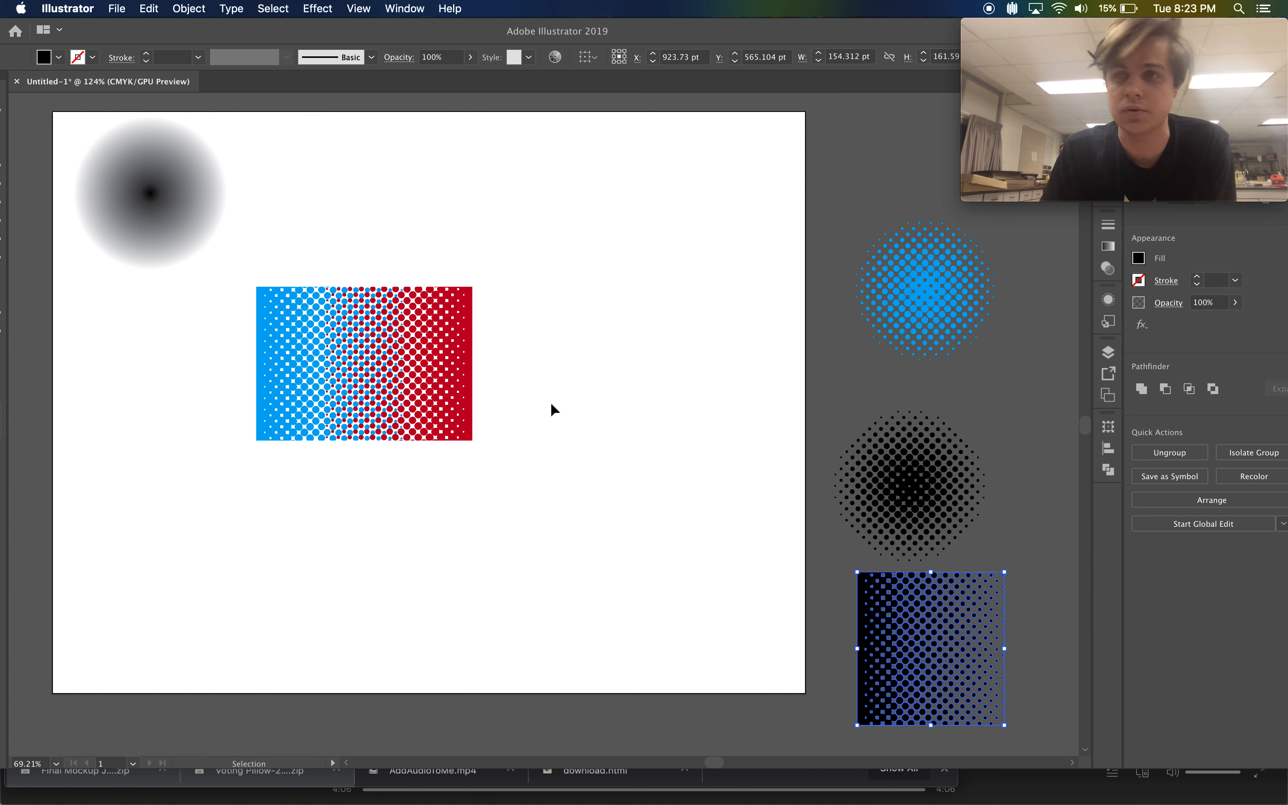
drag(856, 685, 598, 527)
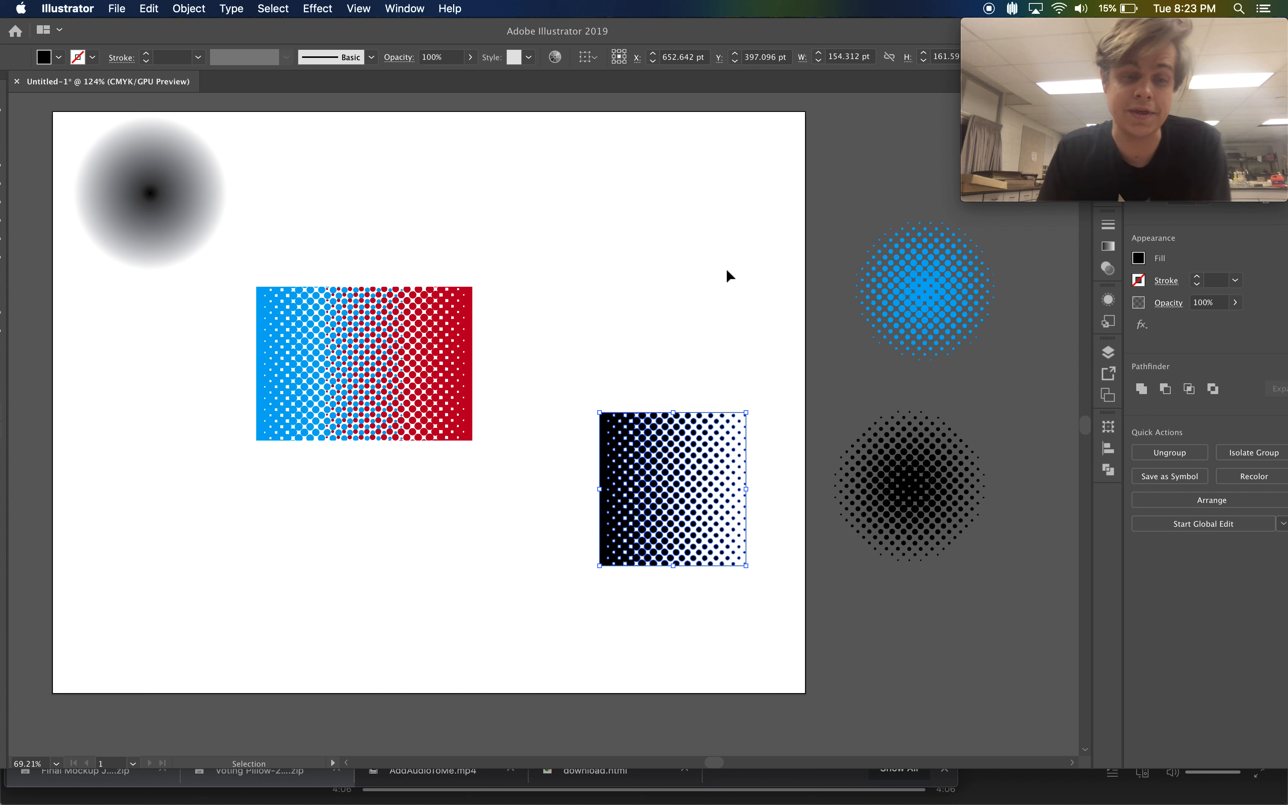